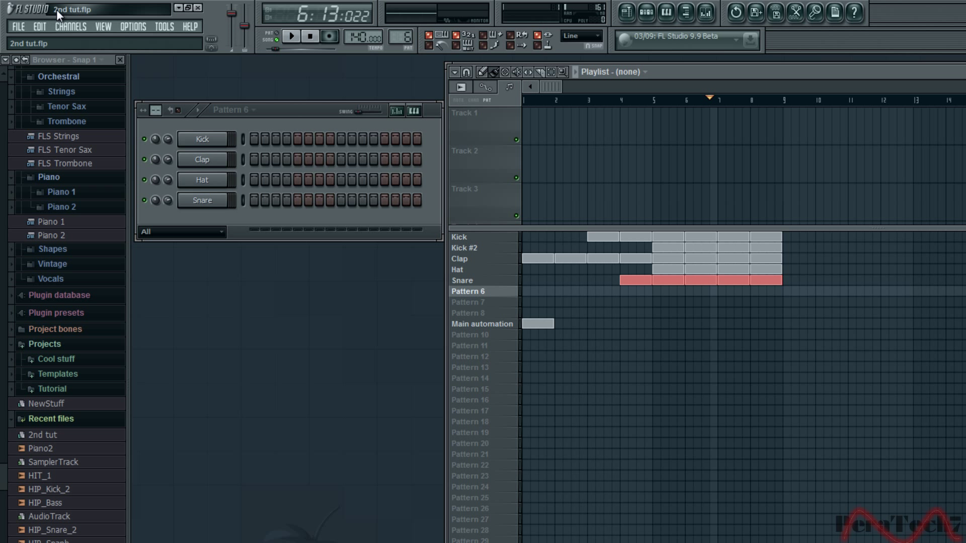
# Step: Add a BooBass instrument channel to Pattern 6 from the Channels menu
pyautogui.click(118, 27)
pyautogui.moveTo(70, 27)
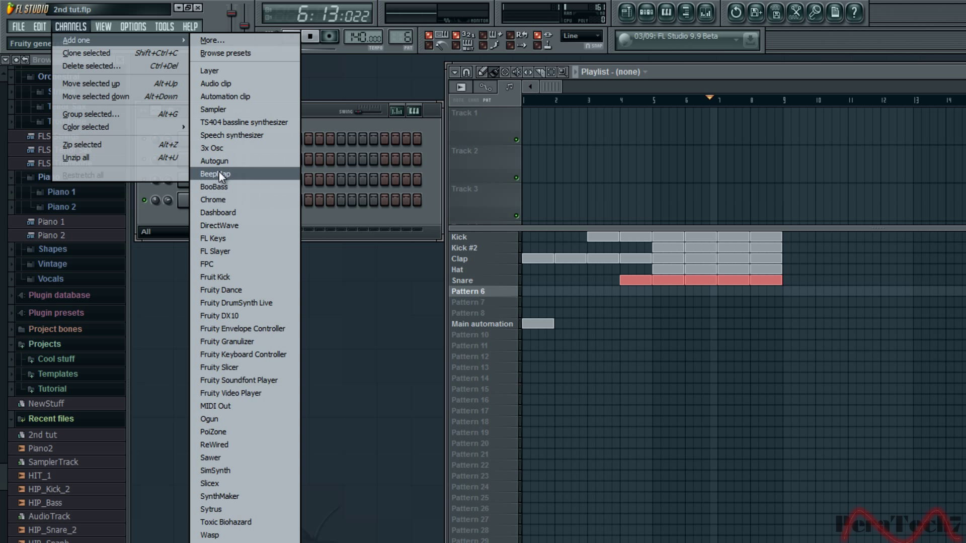
pyautogui.click(259, 188)
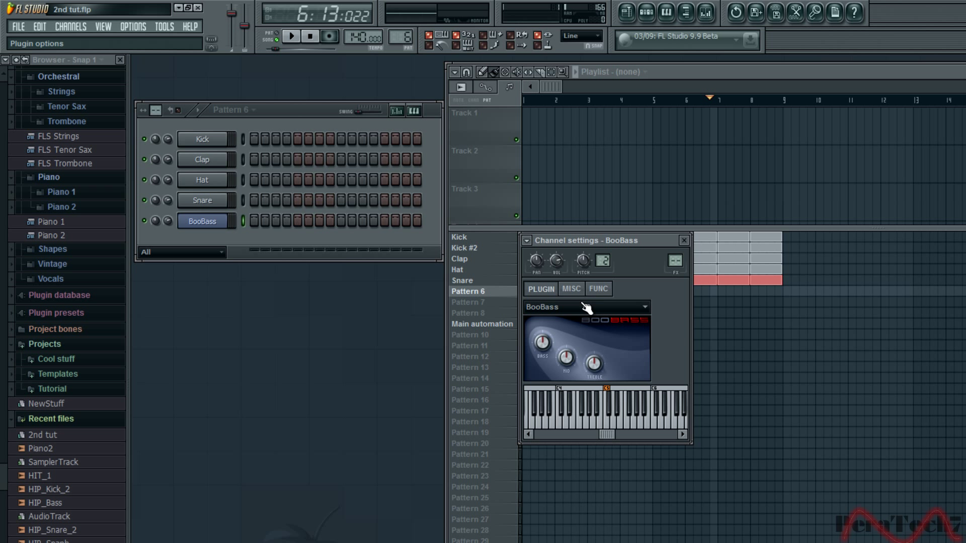
# Step: Look through the BooBass MISC and FUNC settings pages, then return to the PLUGIN sound controls
pyautogui.click(571, 289)
pyautogui.click(598, 289)
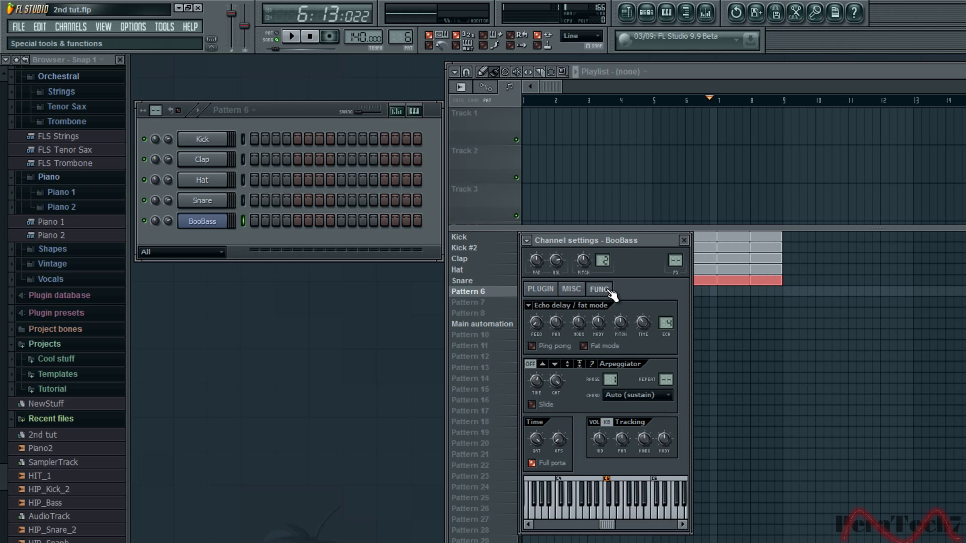
pyautogui.click(542, 289)
pyautogui.click(576, 290)
pyautogui.click(598, 288)
pyautogui.click(552, 293)
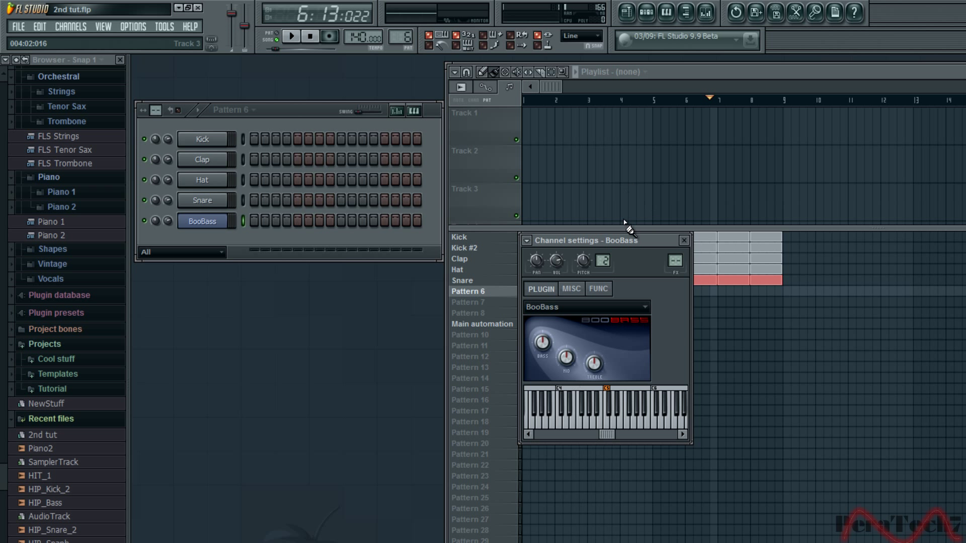
# Step: Enable typing keyboard to piano and play several notes on the computer keys to audition the BooBass
pyautogui.click(429, 37)
pyautogui.press('z')
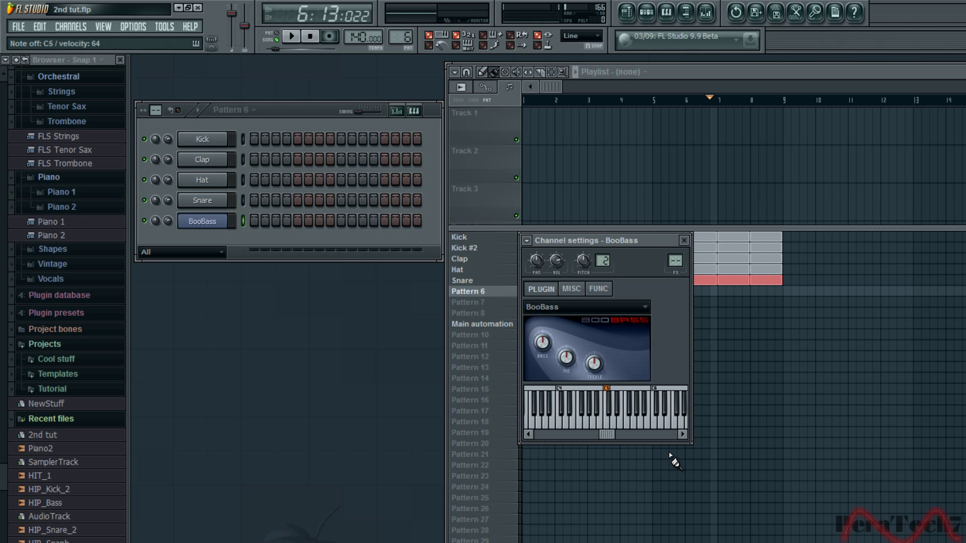
pyautogui.press('d')
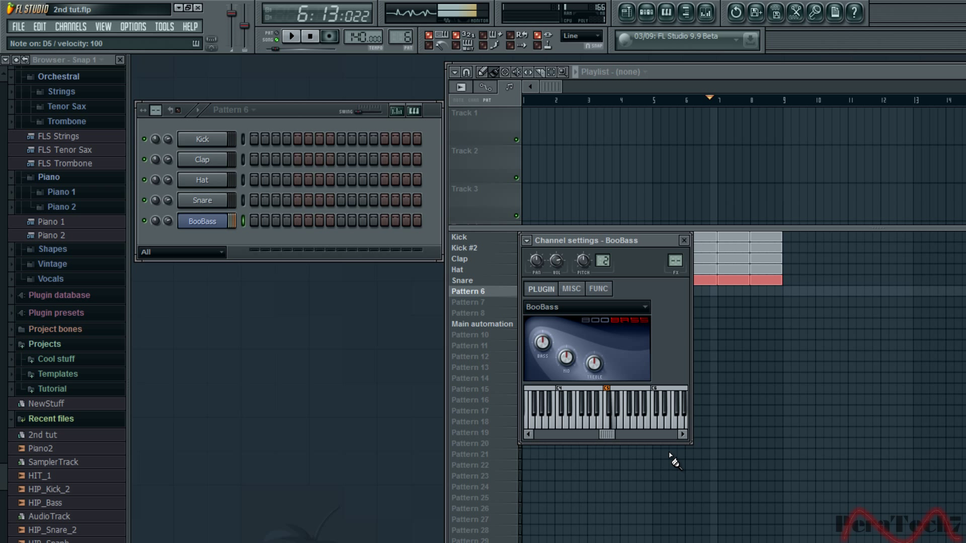
pyautogui.press('w')
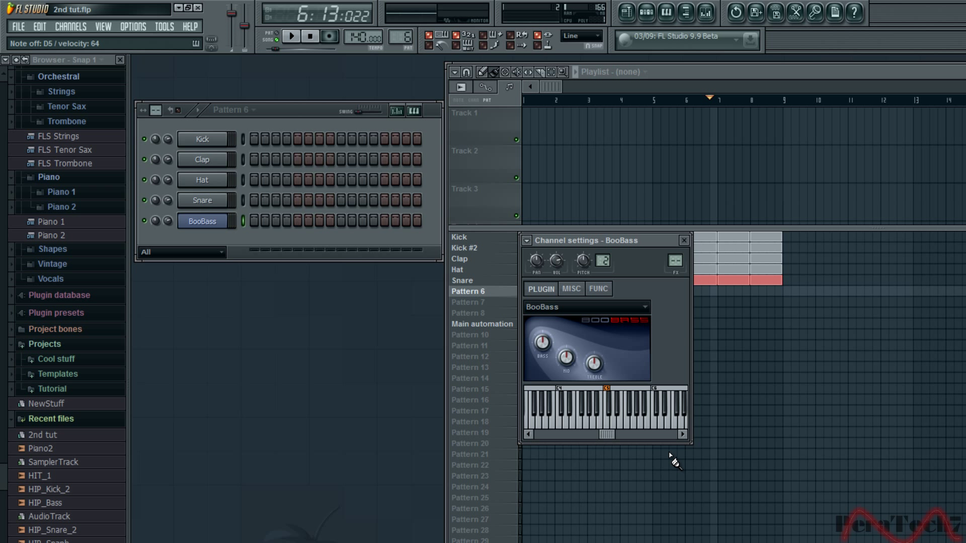
pyautogui.press('d')
pyautogui.press('j')
pyautogui.press('q')
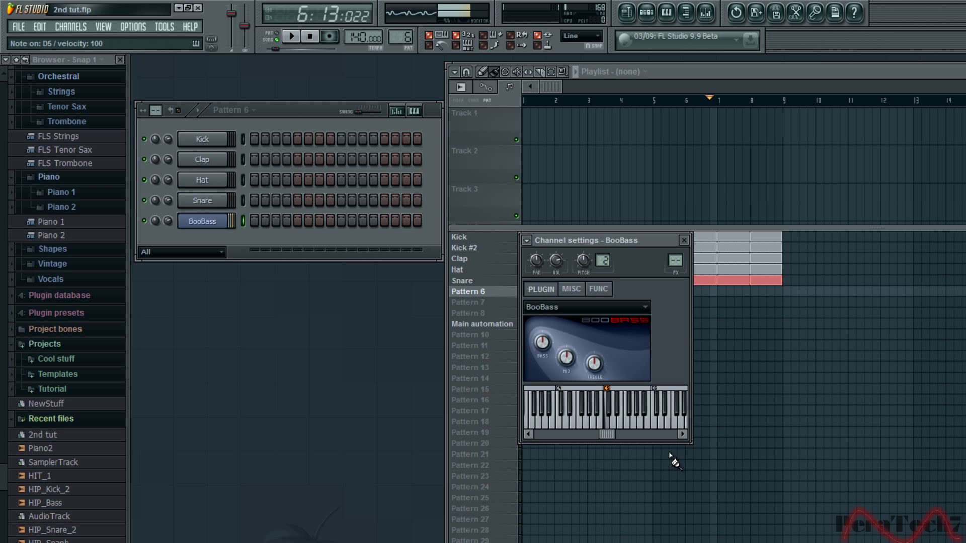
pyautogui.press('w')
pyautogui.press('q')
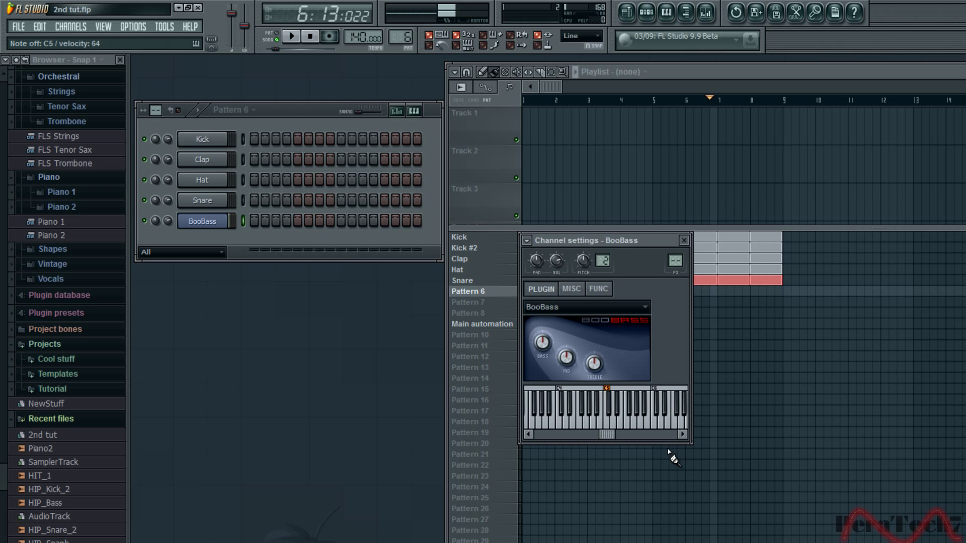
pyautogui.press('w')
pyautogui.press('2')
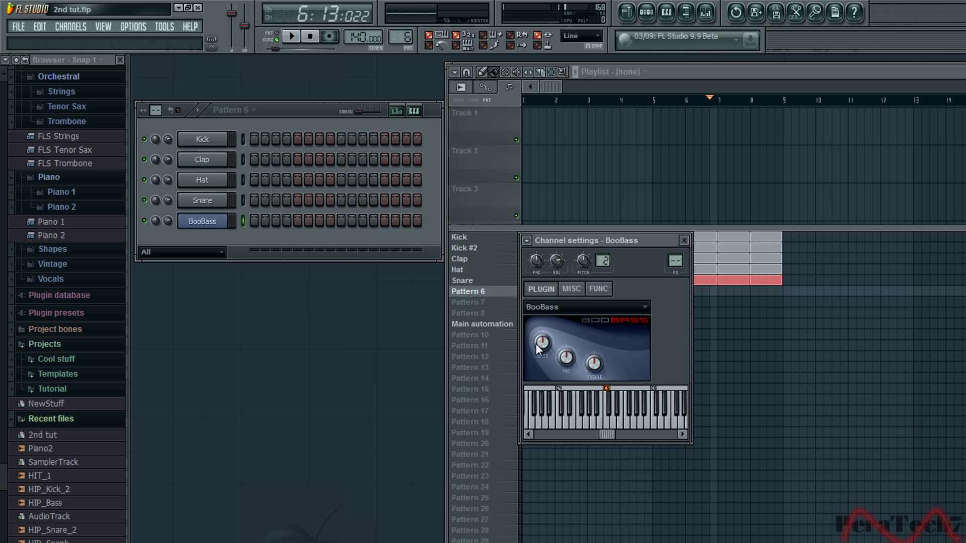
# Step: Turn the BooBass BASS knob down, checking the sound with a note in between
pyautogui.moveTo(537, 344); pyautogui.dragTo(542, 353)
pyautogui.press('q')
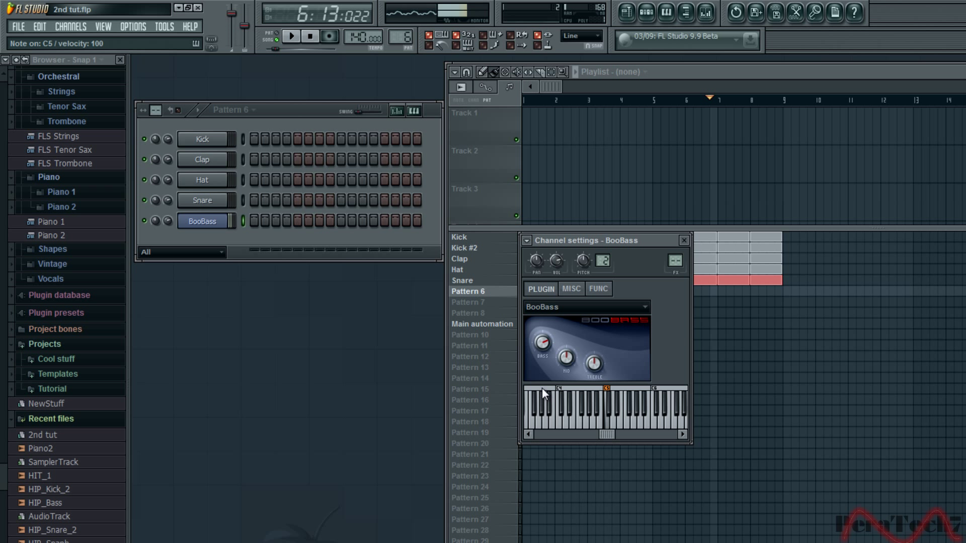
pyautogui.moveTo(542, 343); pyautogui.dragTo(542, 352)
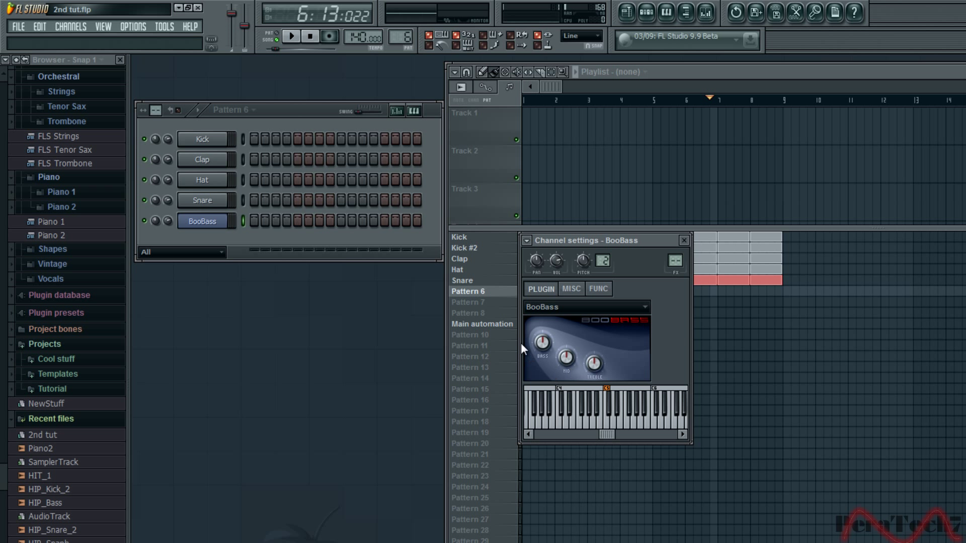
# Step: Close the BooBass channel settings and open the BooBass channel in the piano roll
pyautogui.rightClick(544, 348)
pyautogui.click(567, 352)
pyautogui.press('Escape')
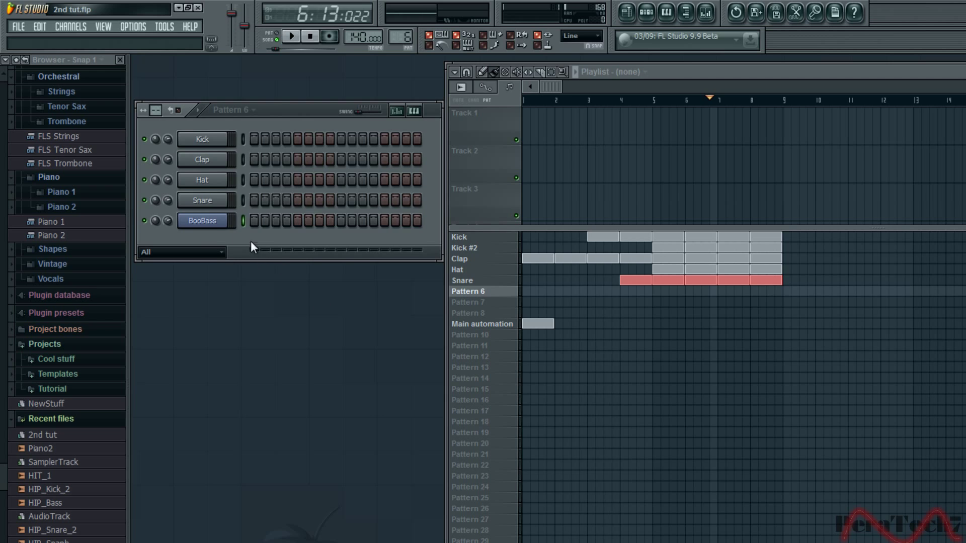
pyautogui.rightClick(214, 221)
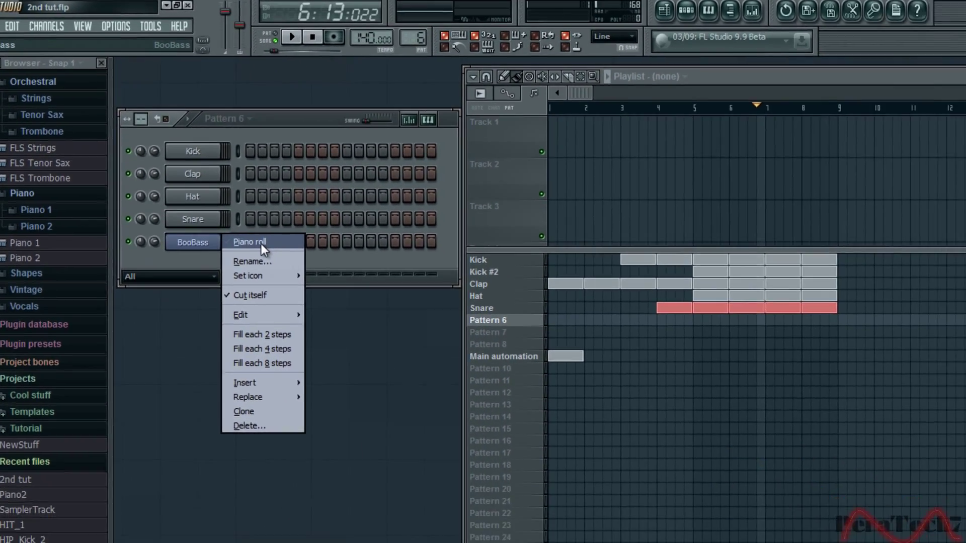
pyautogui.click(297, 266)
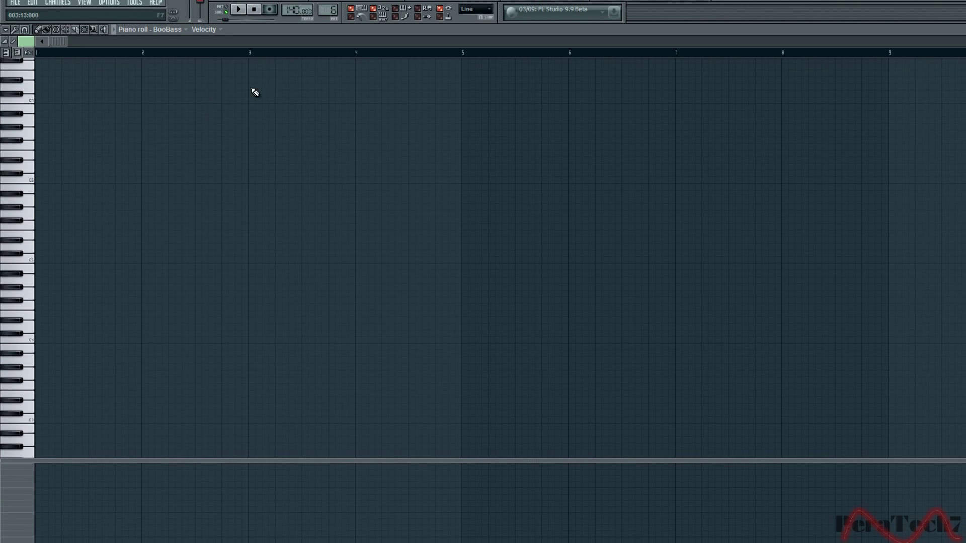
# Step: Scroll the BooBass piano roll and zoom in horizontally with Page Up so bars 1–5 fill the grid
pyautogui.scroll(1, 438, 88)
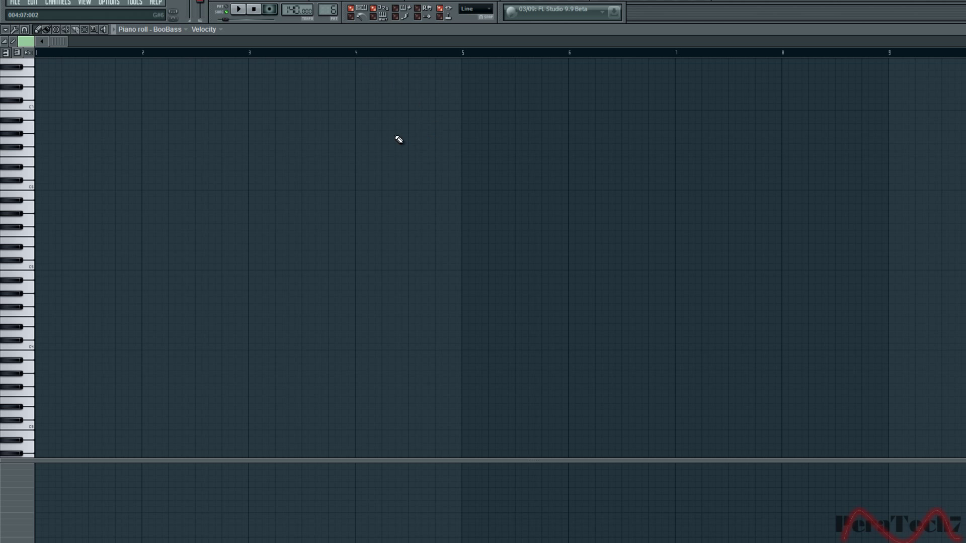
pyautogui.scroll(1, 352, 196)
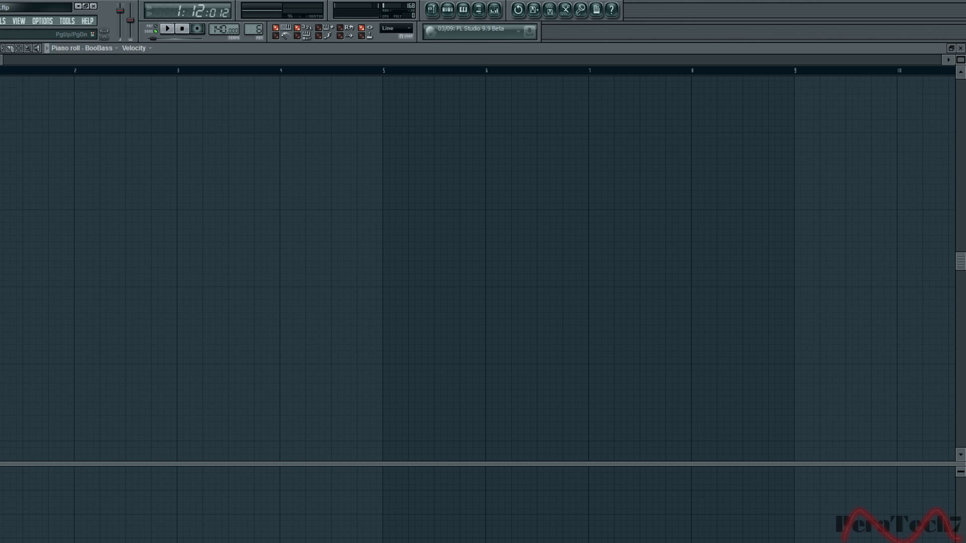
pyautogui.press('pageup')
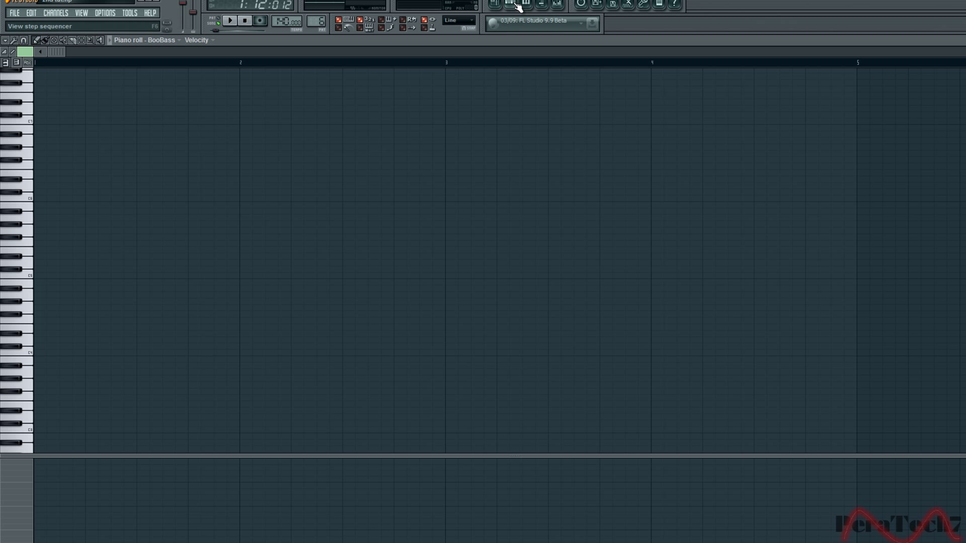
# Step: Move the step sequencer aside, return to the piano roll, and preview a pitch near C5
pyautogui.click(520, 3)
pyautogui.moveTo(121, 76); pyautogui.dragTo(965, 76)
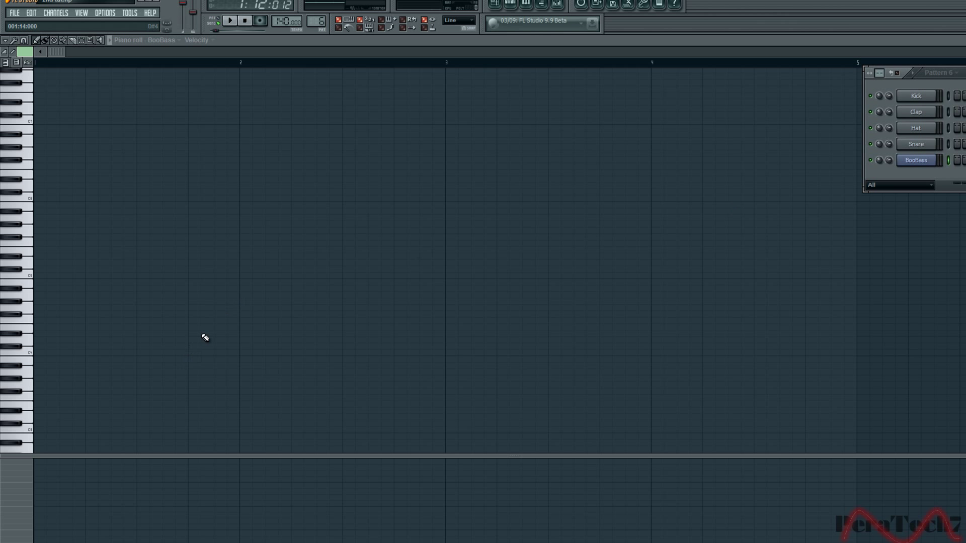
pyautogui.click(20, 199)
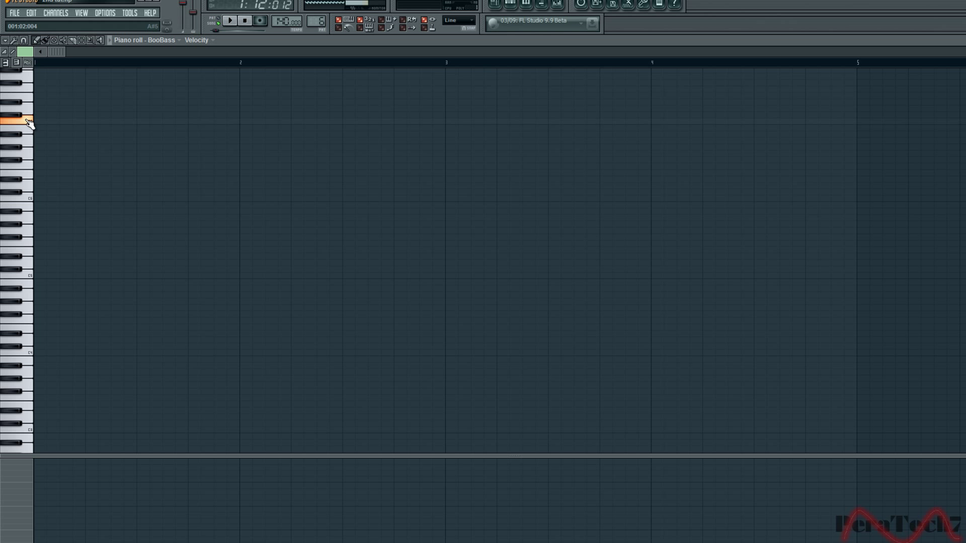
pyautogui.click(28, 276)
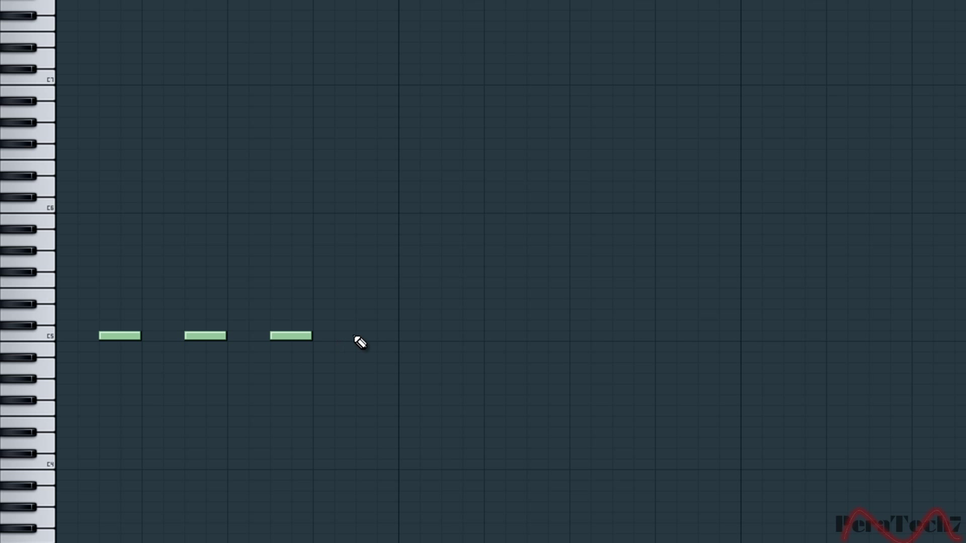
# Step: Add a fourth C5 note, then audition higher keys to pick the next run's pitch
pyautogui.click(357, 335)
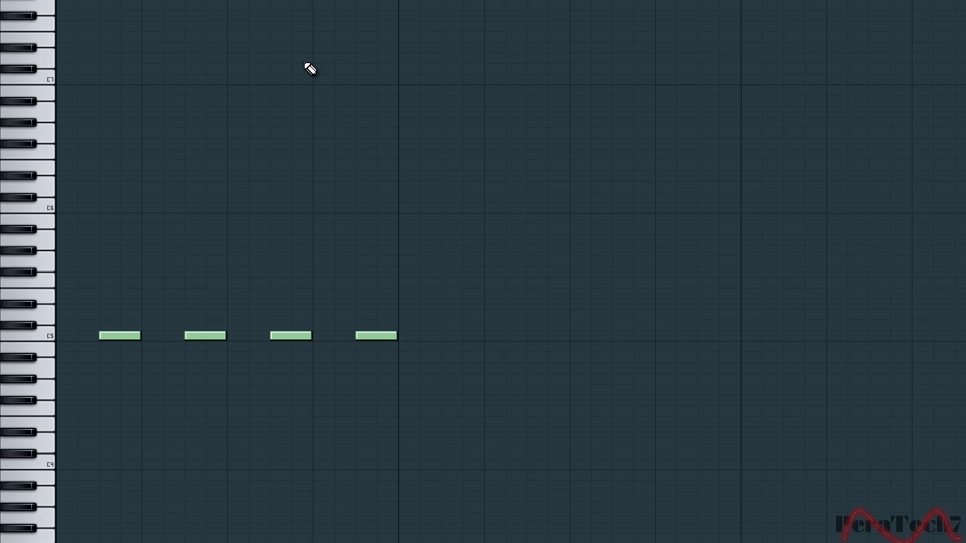
pyautogui.click(35, 336)
pyautogui.moveTo(35, 337); pyautogui.dragTo(22, 301)
pyautogui.click(35, 299)
# Step: Draw a run of four E5 notes and briefly check one note's properties
pyautogui.click(445, 293)
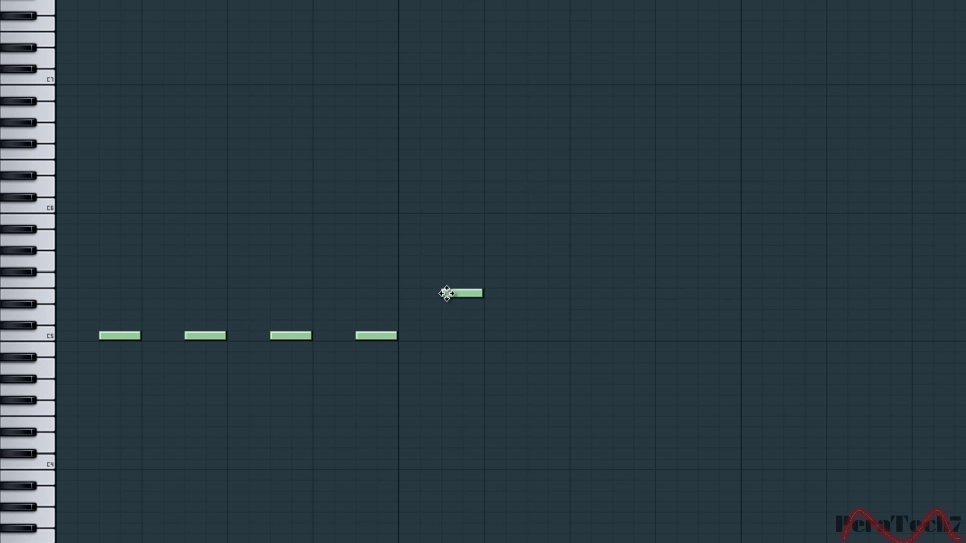
pyautogui.click(527, 293)
pyautogui.click(614, 293)
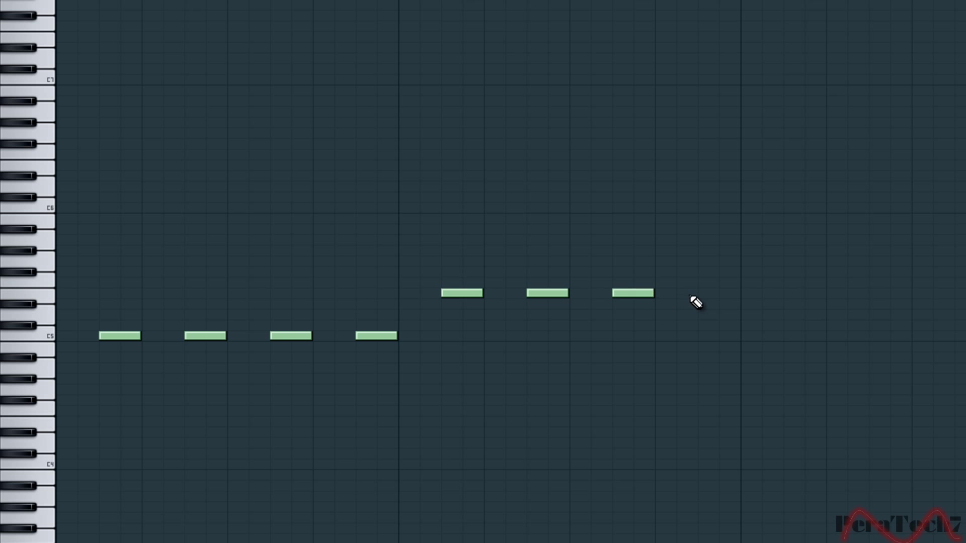
pyautogui.click(700, 293)
pyautogui.doubleClick(703, 294)
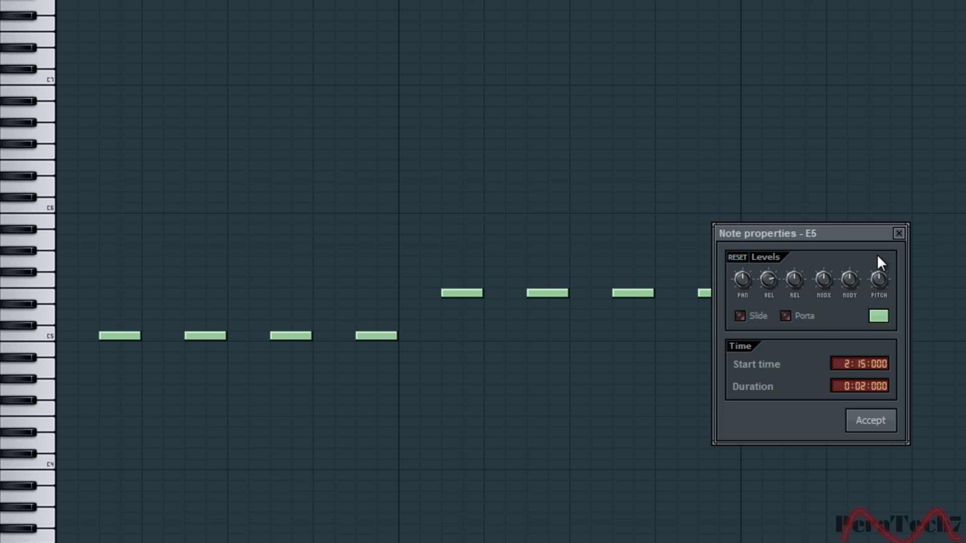
pyautogui.click(899, 234)
# Step: Audition and compare keyboard pitches above E5 for the next run
pyautogui.click(46, 285)
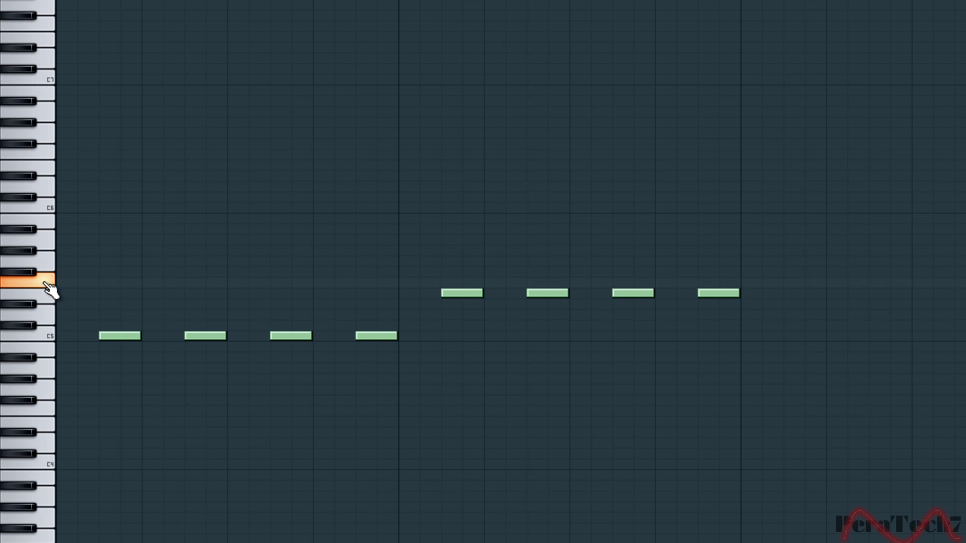
pyautogui.click(38, 263)
pyautogui.click(39, 263)
pyautogui.click(40, 279)
pyautogui.click(41, 264)
# Step: Draw a run of four G5 notes after the E5 run
pyautogui.click(787, 261)
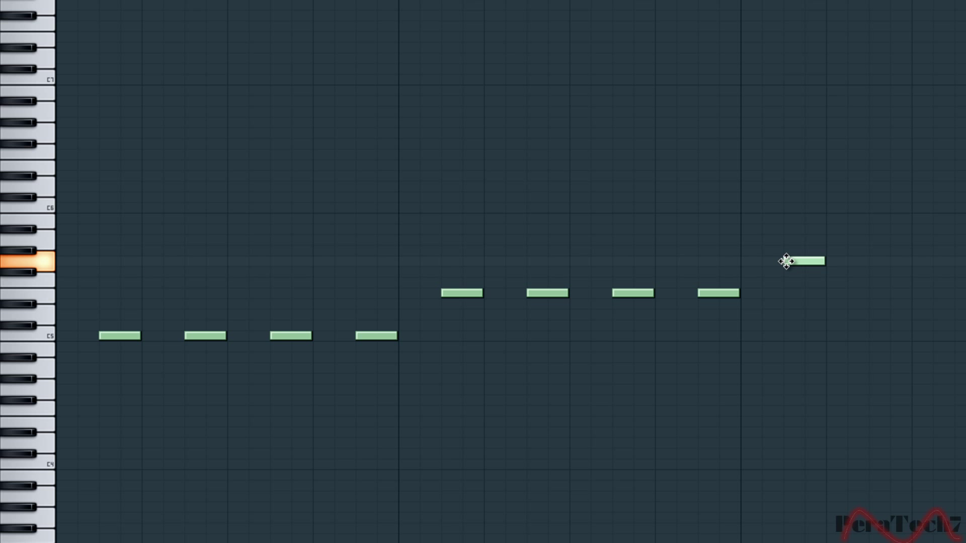
pyautogui.click(879, 262)
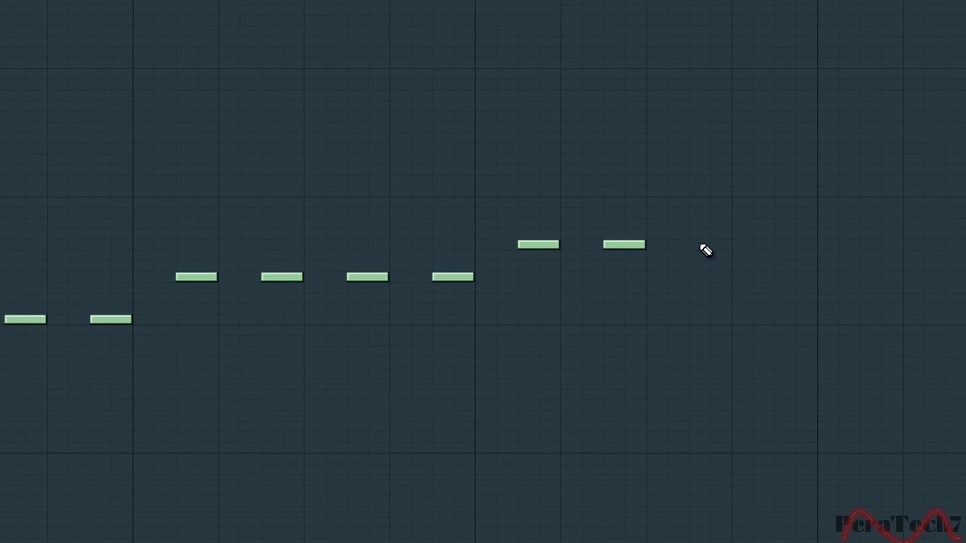
pyautogui.click(895, 257)
pyautogui.click(770, 244)
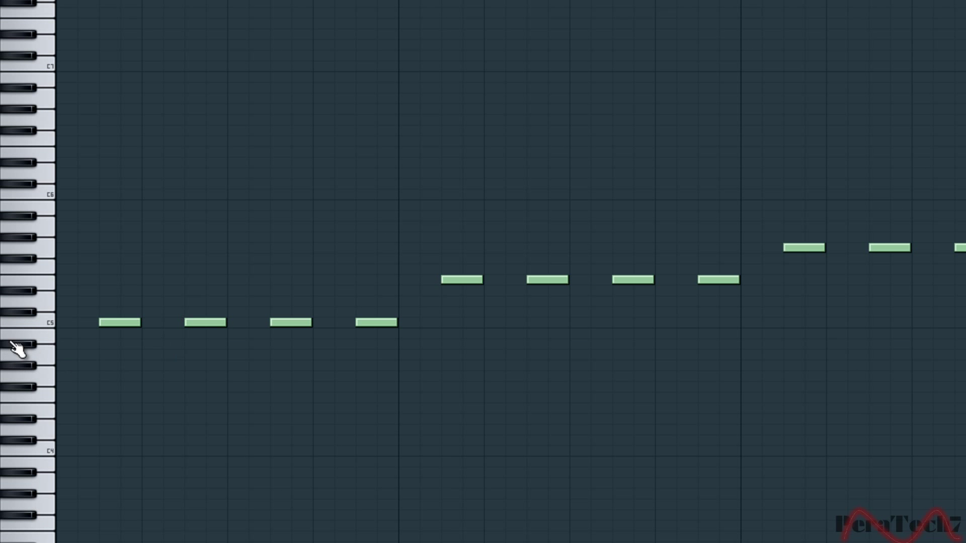
# Step: Add the closing C5 notes, deleting and redrawing one misplaced note, then play the pattern
pyautogui.click(593, 296)
pyautogui.click(689, 299)
pyautogui.rightClick(702, 298)
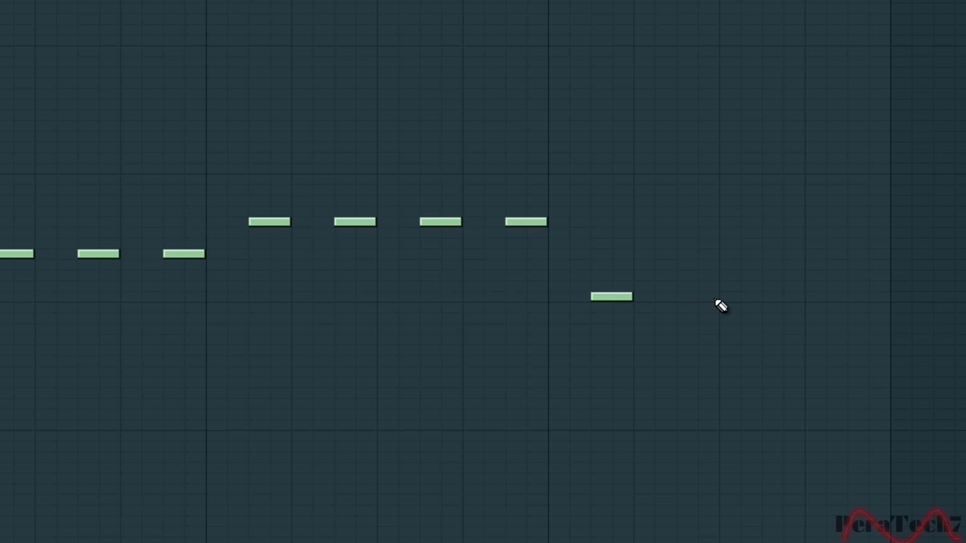
pyautogui.click(681, 300)
pyautogui.click(765, 297)
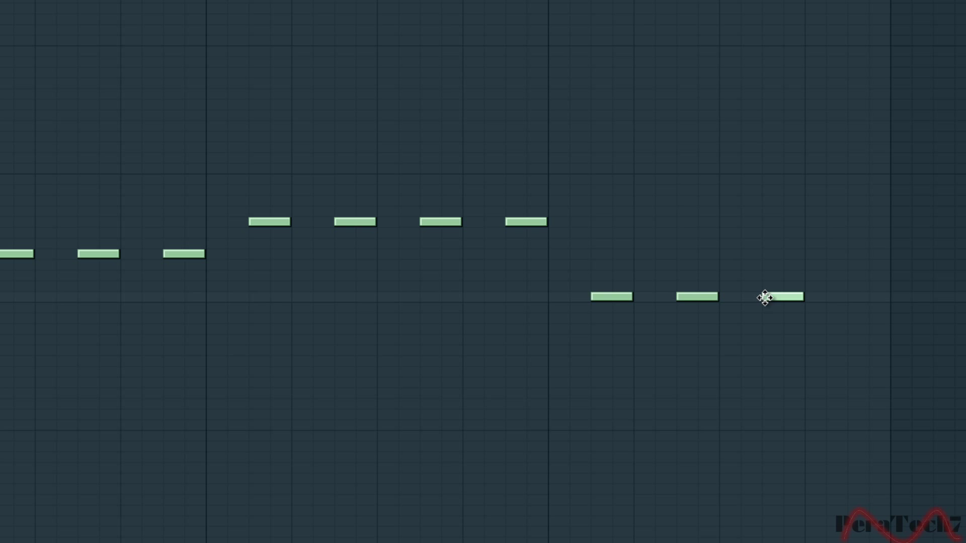
pyautogui.click(851, 298)
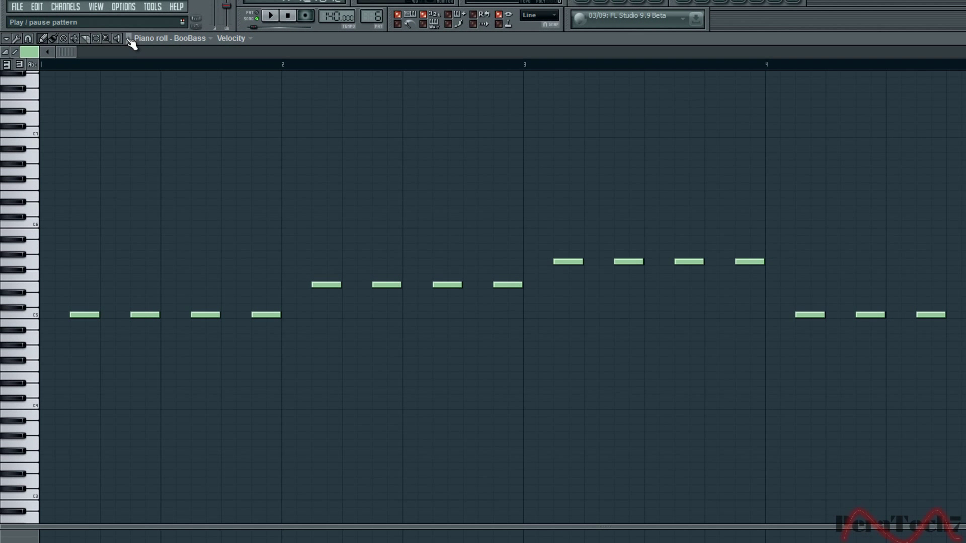
pyautogui.click(130, 40)
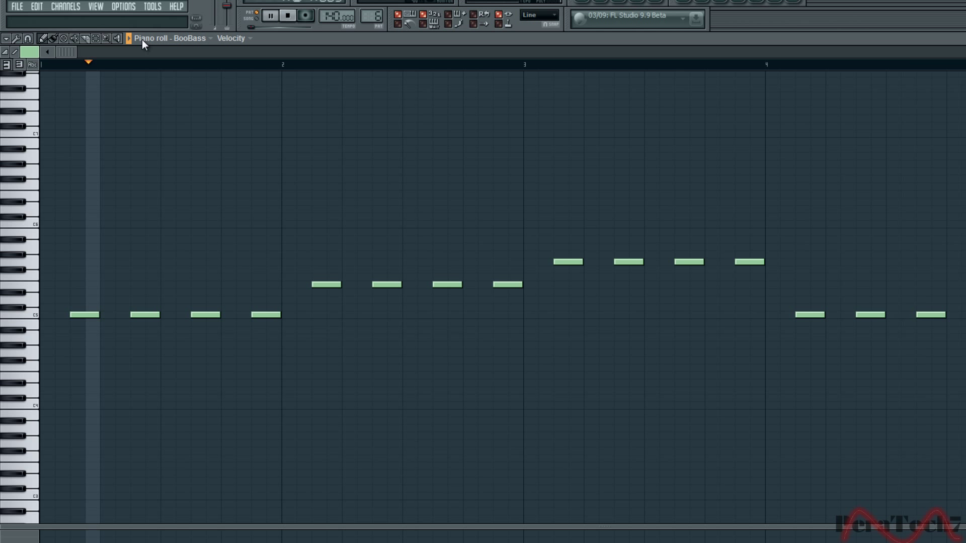
# Step: Pause playback, box-select all BooBass notes with the Select tool, and drag them down about an octave
pyautogui.click(129, 38)
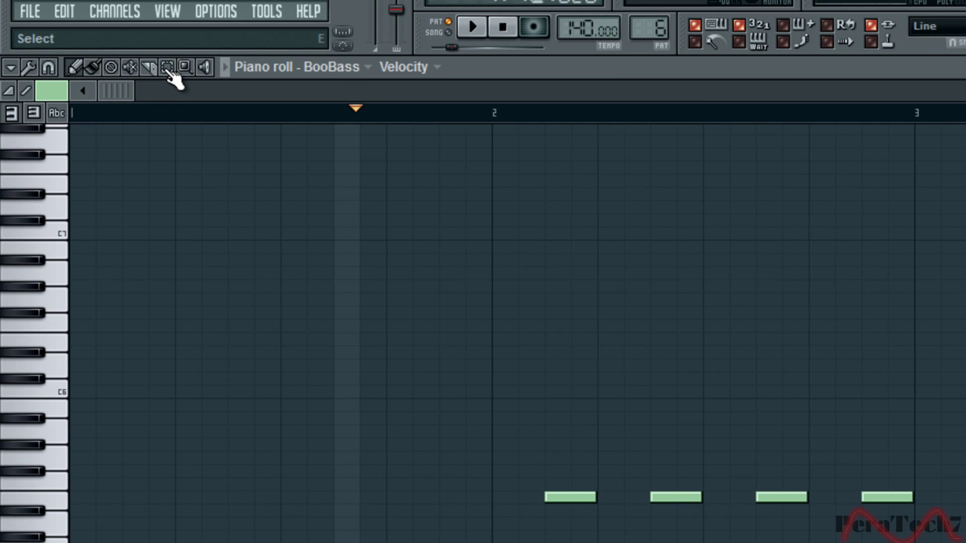
pyautogui.click(169, 70)
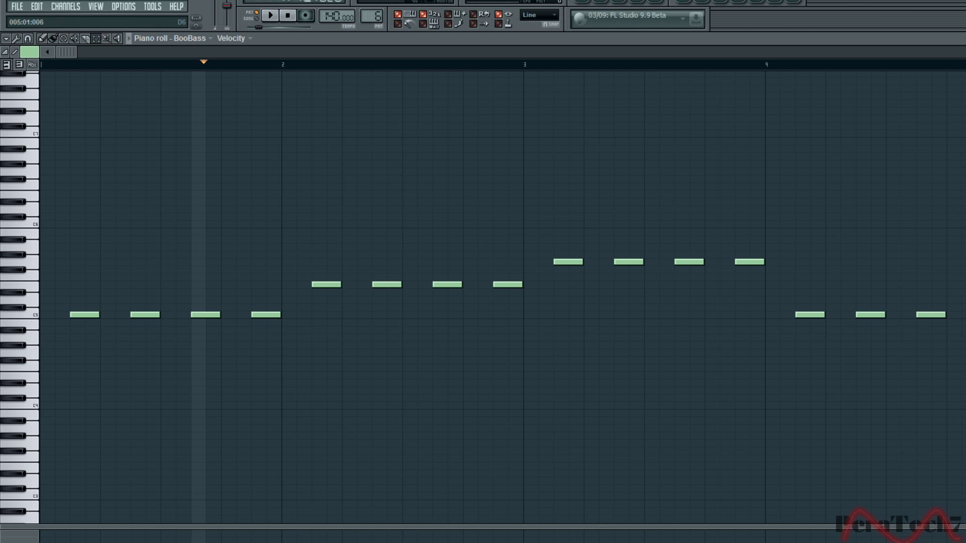
pyautogui.moveTo(963, 207); pyautogui.dragTo(48, 352)
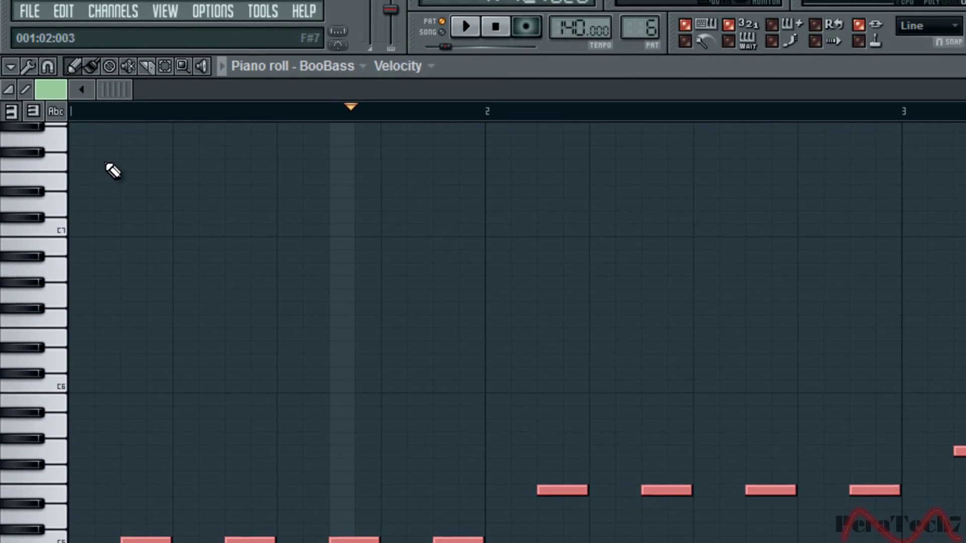
pyautogui.moveTo(77, 305); pyautogui.dragTo(83, 395)
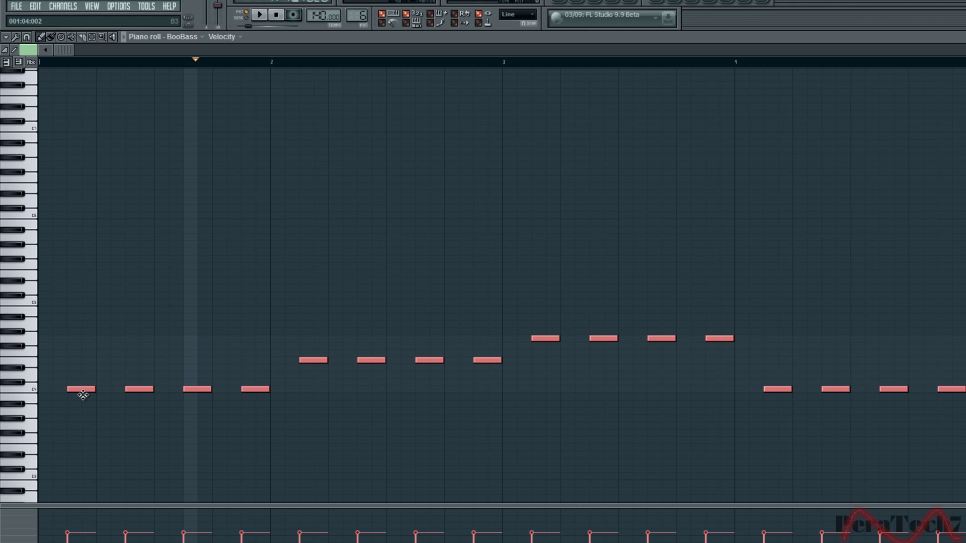
# Step: Play the pattern and drag the selected notes back up so the line starts on C5
pyautogui.click(261, 15)
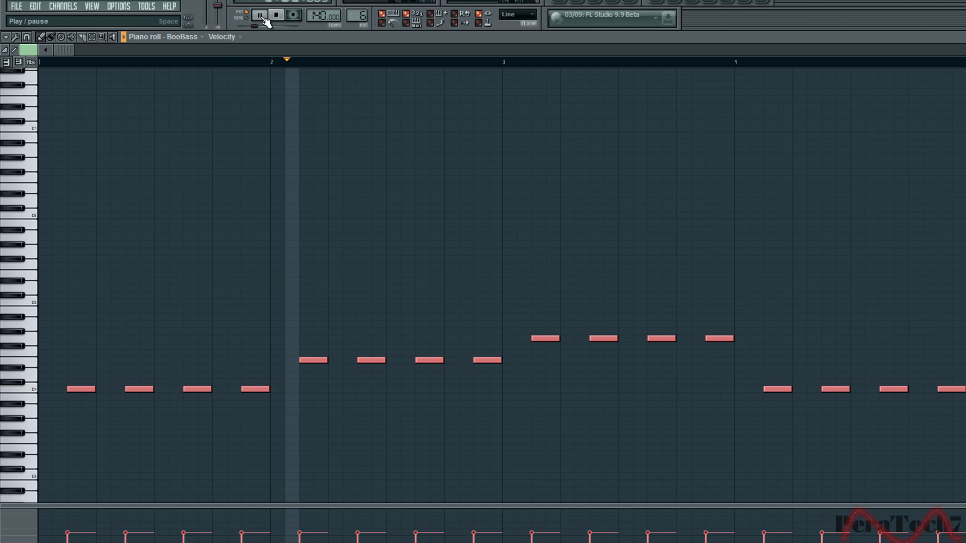
pyautogui.moveTo(78, 389); pyautogui.dragTo(81, 299)
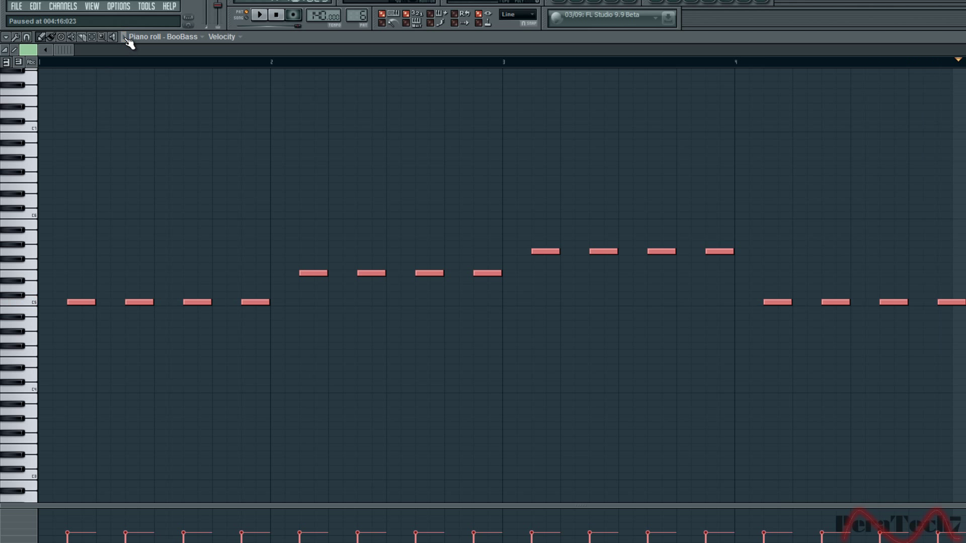
pyautogui.press('space')
# Step: Close the piano roll, bring up the Pattern 6 channel rack with F6, and move it aside
pyautogui.press('Escape')
pyautogui.press('F6')
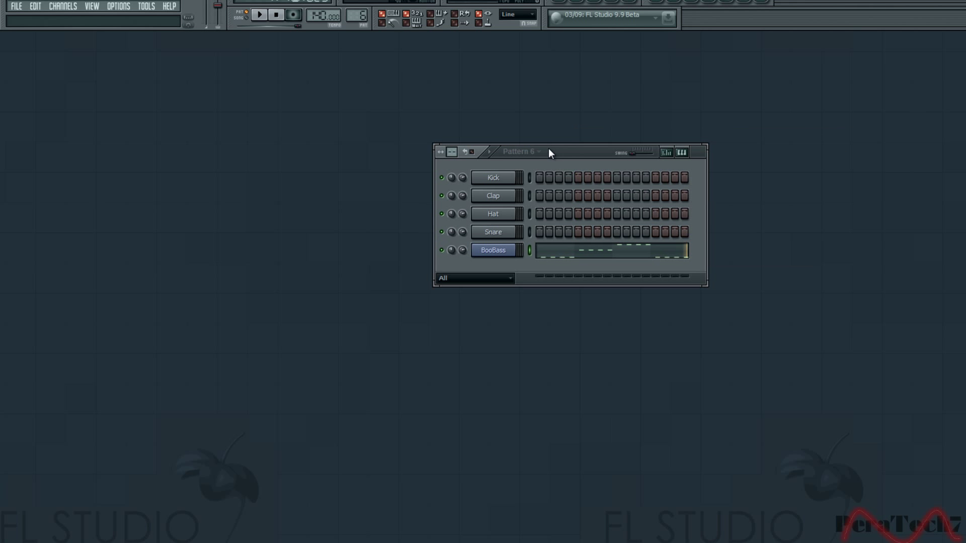
pyautogui.moveTo(549, 151); pyautogui.dragTo(119, 135)
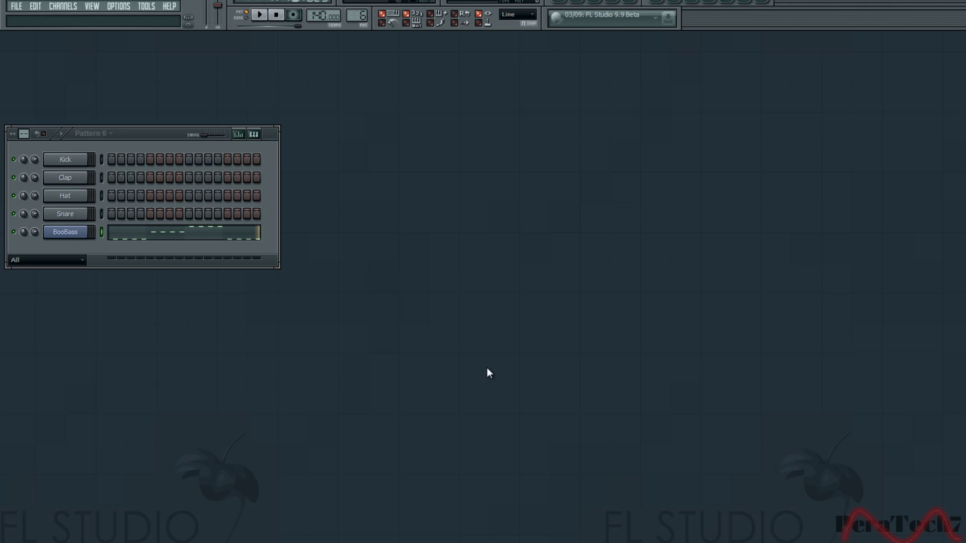
pyautogui.moveTo(135, 129); pyautogui.dragTo(156, 105)
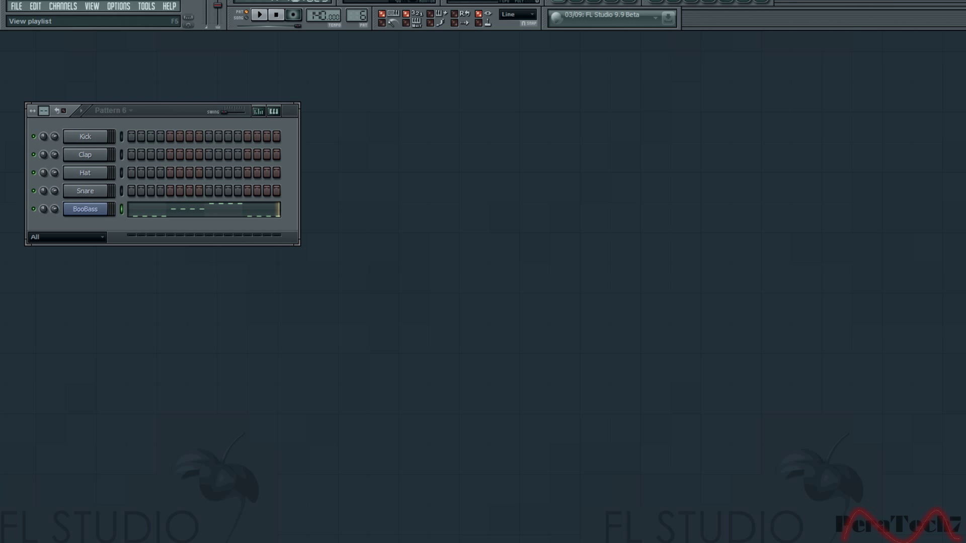
# Step: Bring up the playlist and move the channel rack left and up, clear of it
pyautogui.click(565, 1)
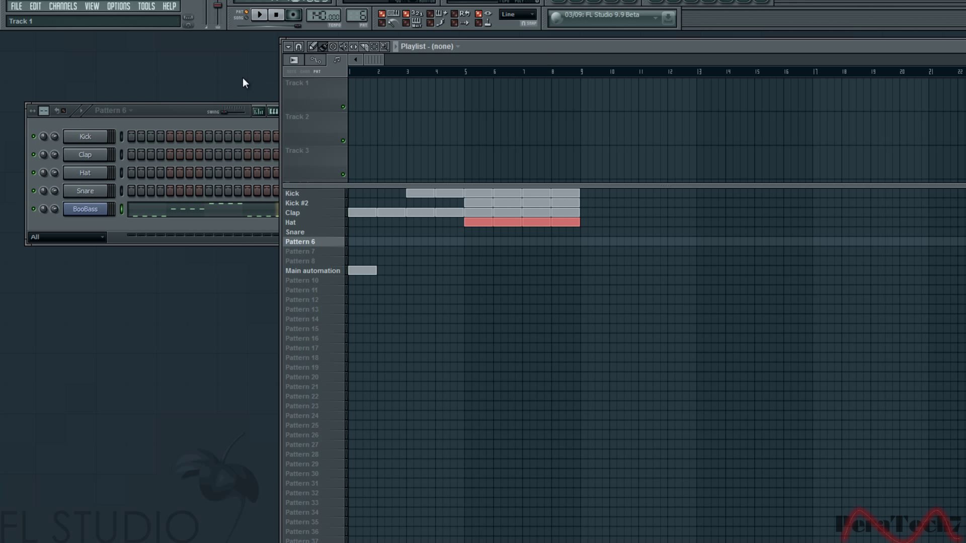
pyautogui.moveTo(198, 108); pyautogui.dragTo(176, 92)
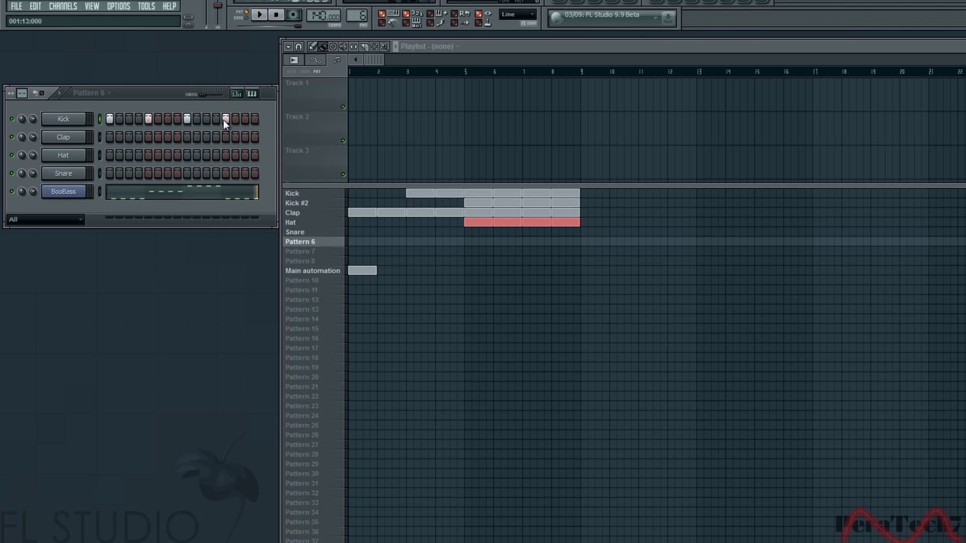
# Step: Audition Pattern 6, then switch on all 16 Kick steps
pyautogui.click(62, 95)
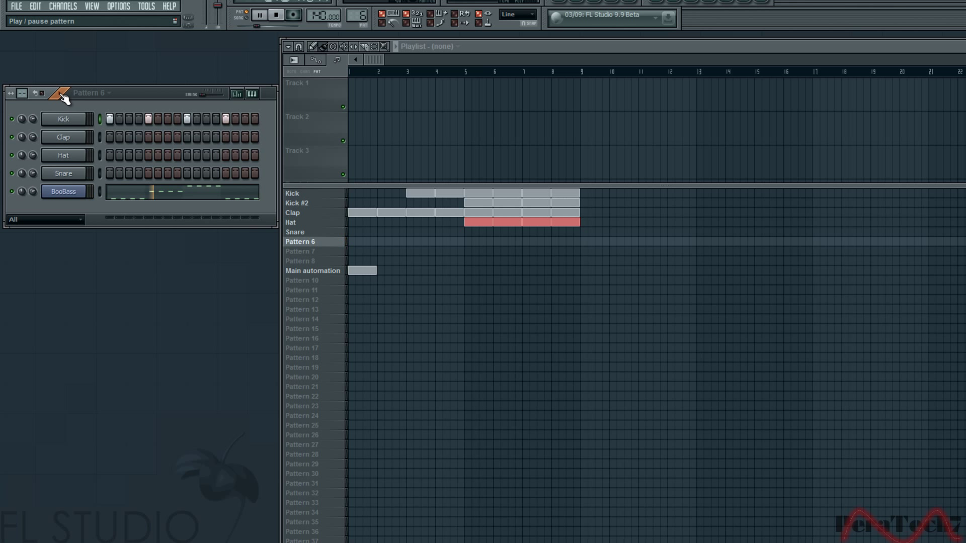
pyautogui.click(62, 95)
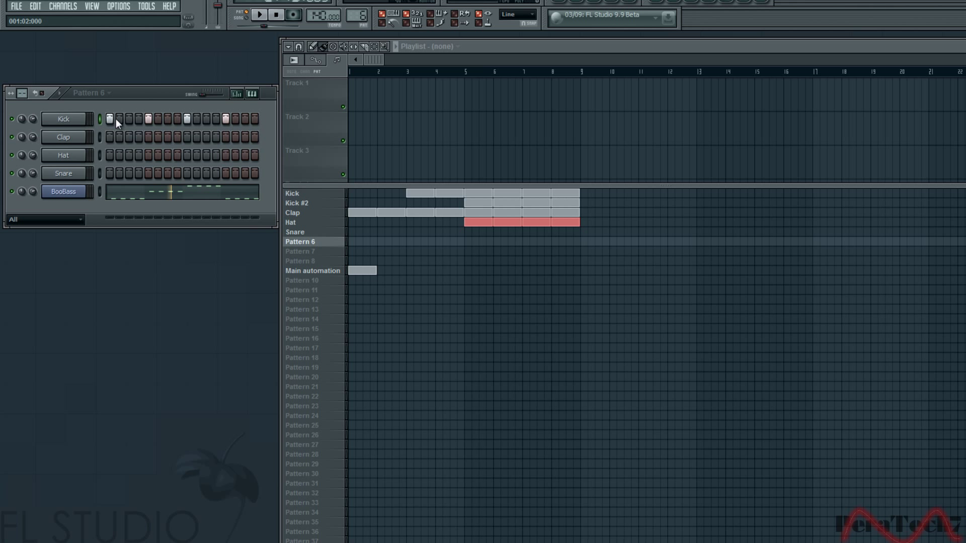
pyautogui.moveTo(116, 118); pyautogui.dragTo(254, 119)
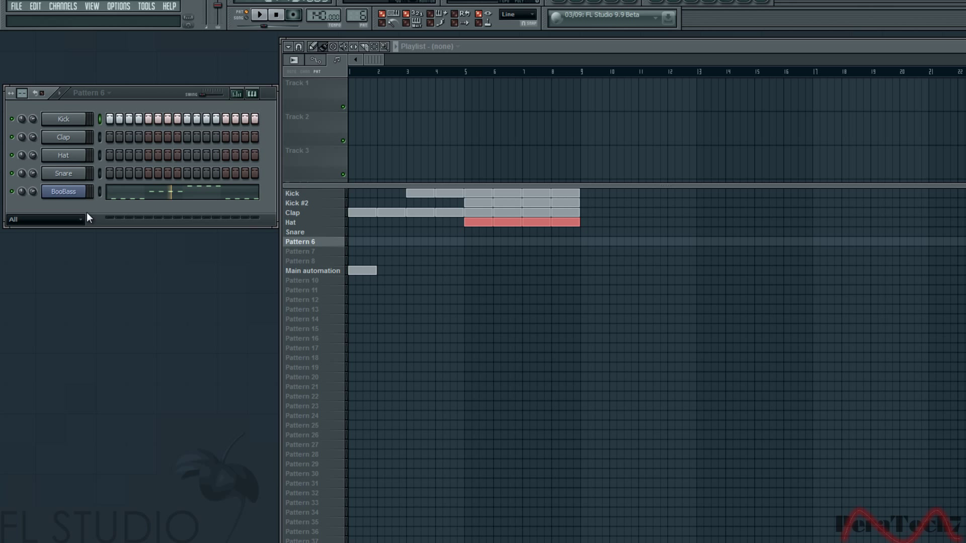
# Step: Close the BooBass piano roll and play Pattern 6 with its steady kick, then stop and rewind
pyautogui.click(120, 196)
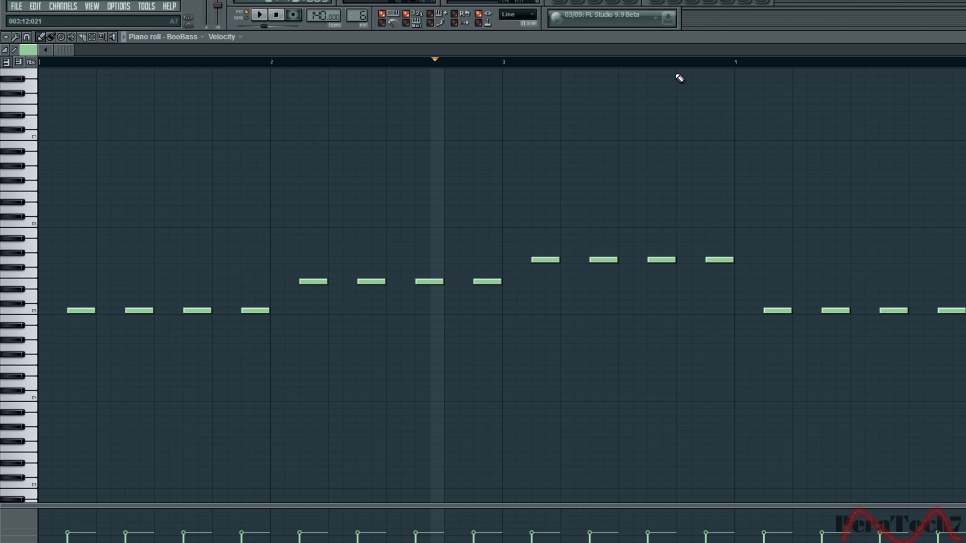
pyautogui.press('Escape')
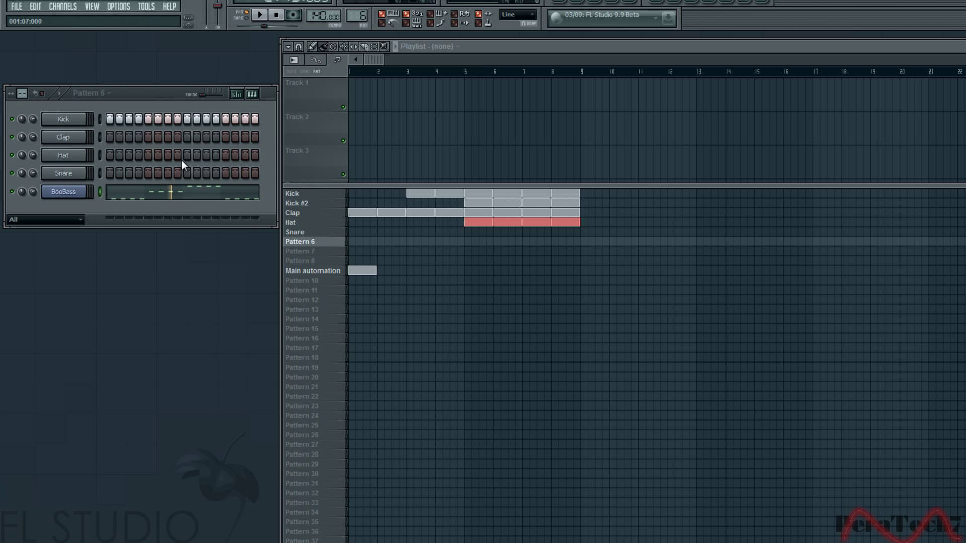
pyautogui.click(65, 95)
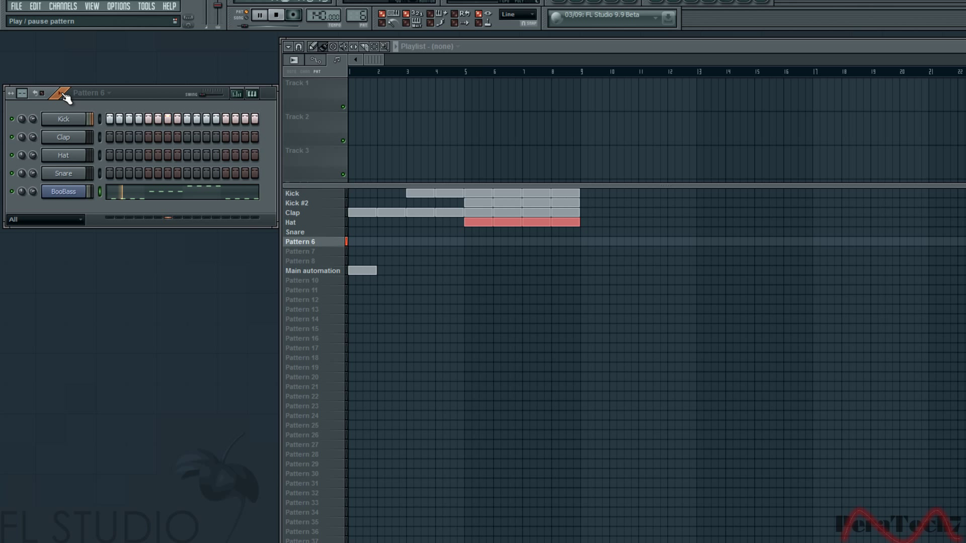
pyautogui.click(64, 95)
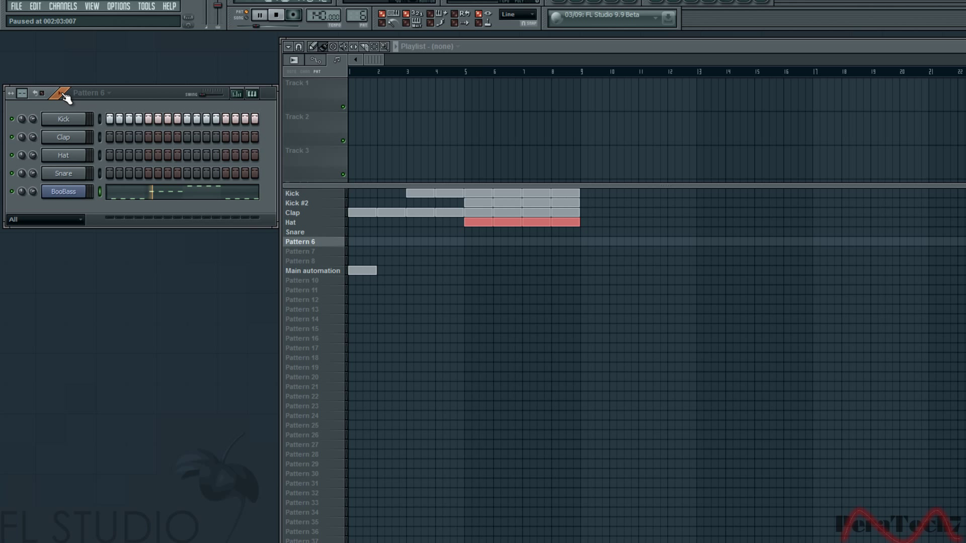
pyautogui.press('space')
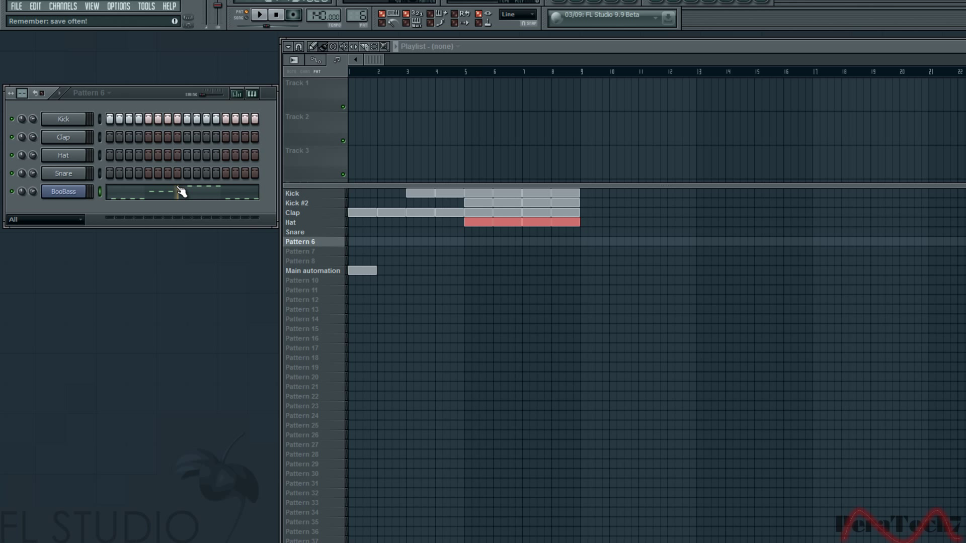
# Step: Select Pattern 6 in the playlist pattern list and rename it 'BooBase'
pyautogui.click(313, 242)
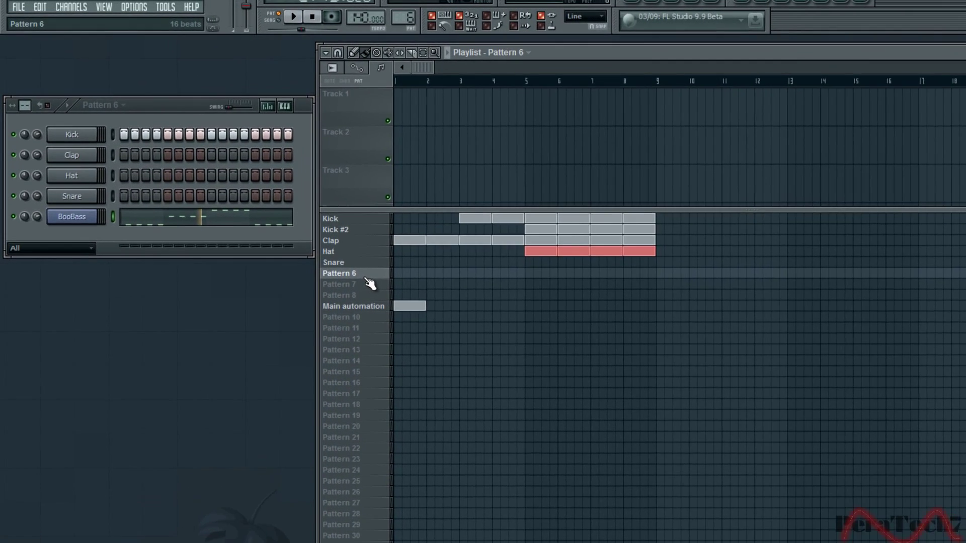
pyautogui.press('F2')
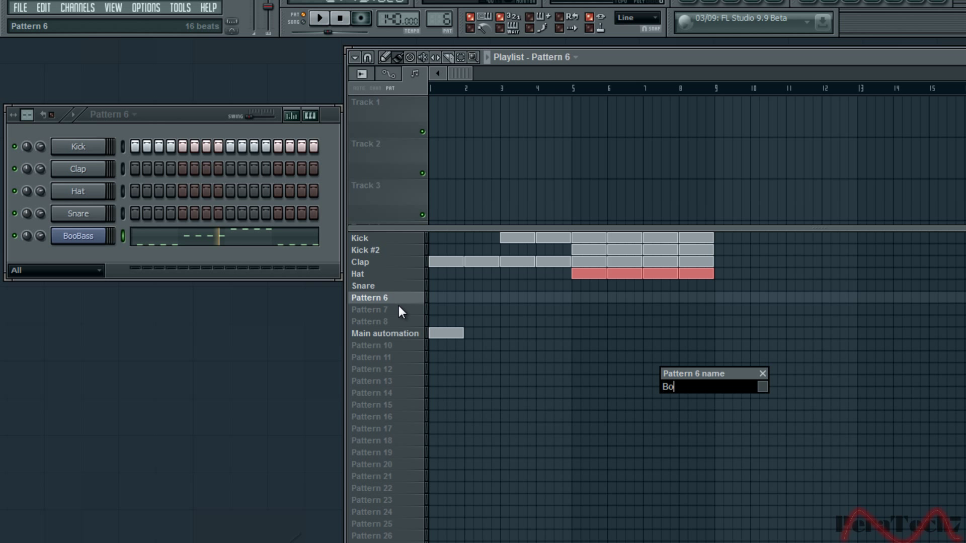
pyautogui.write('BooBase')
pyautogui.press('Return')
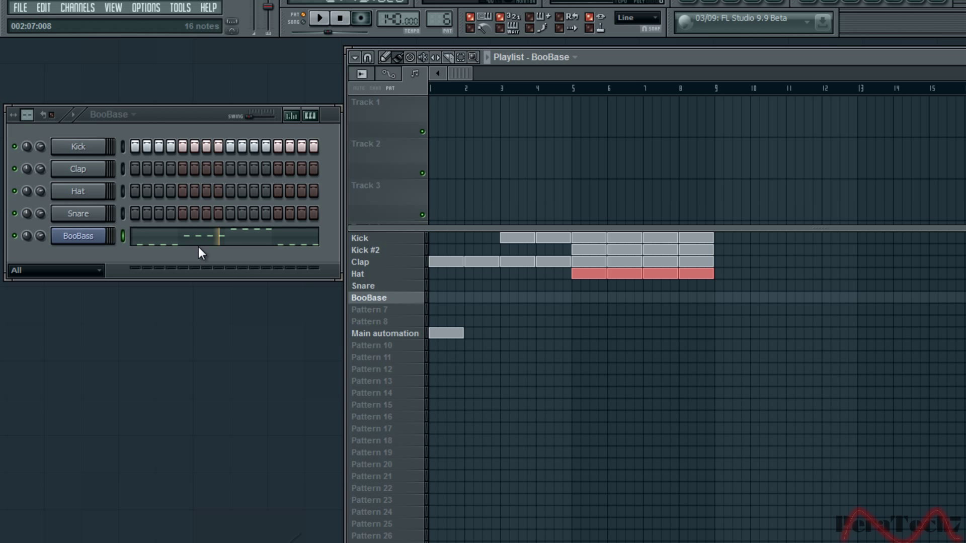
# Step: Turn off the Kick steps, paint BooBase clips at bars 1 and 5, and play the song
pyautogui.moveTo(130, 147); pyautogui.dragTo(322, 149)
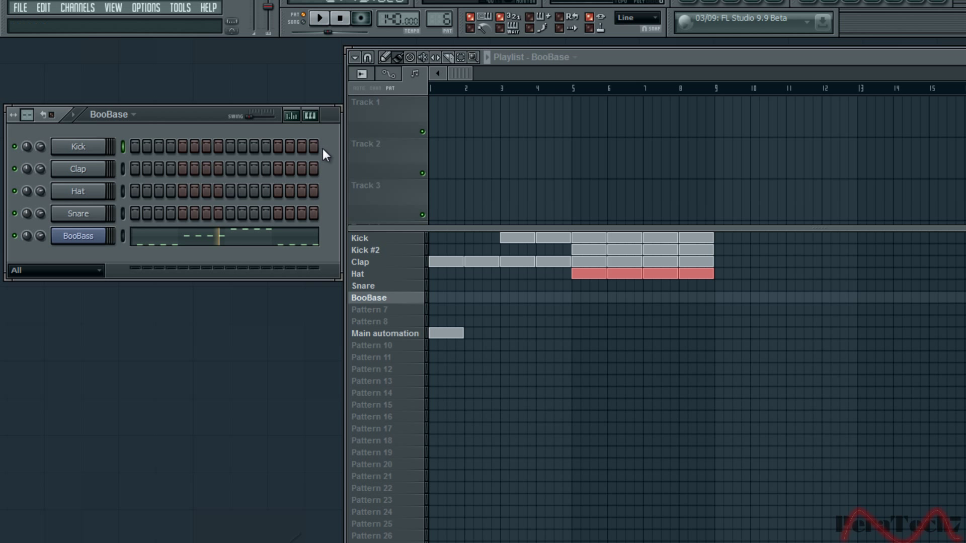
pyautogui.click(431, 300)
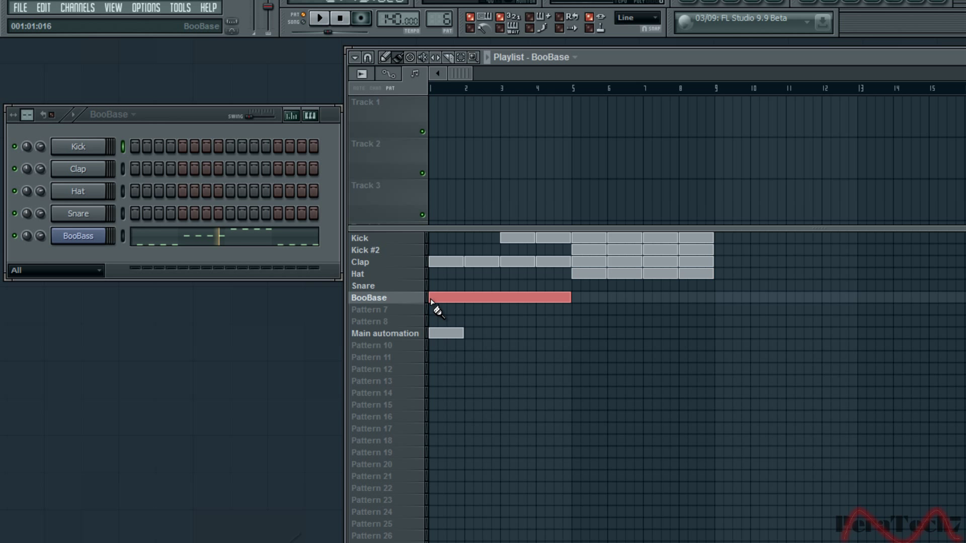
pyautogui.click(584, 298)
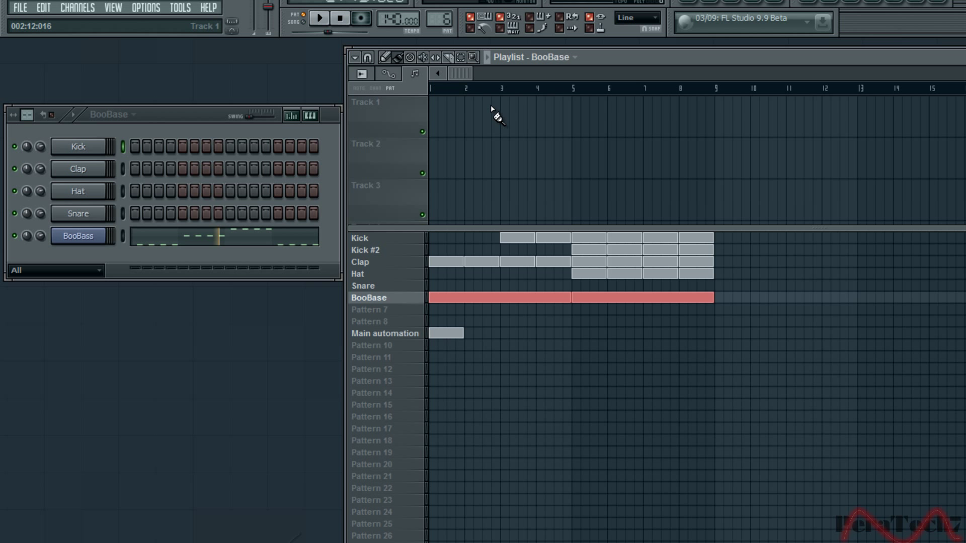
pyautogui.scroll(-2, 640, 80)
pyautogui.scroll(2, 484, 78)
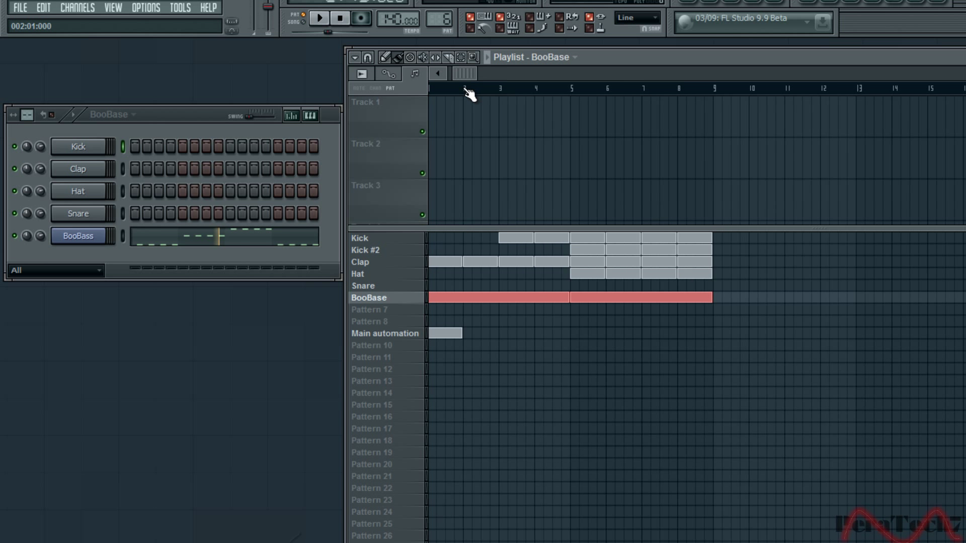
pyautogui.click(488, 57)
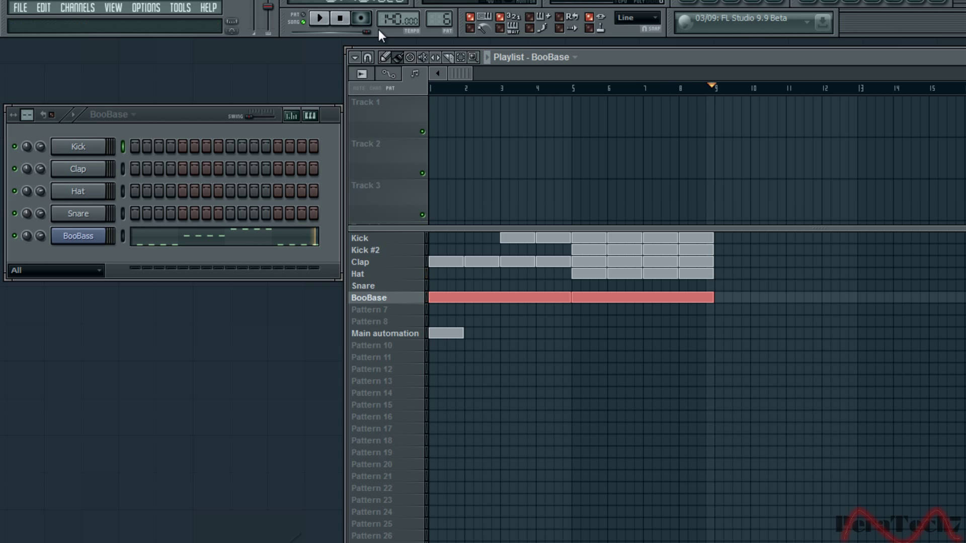
# Step: Lower the song tempo to 100 BPM and play the song from bar 1
pyautogui.moveTo(388, 14); pyautogui.dragTo(394, 46)
pyautogui.click(487, 58)
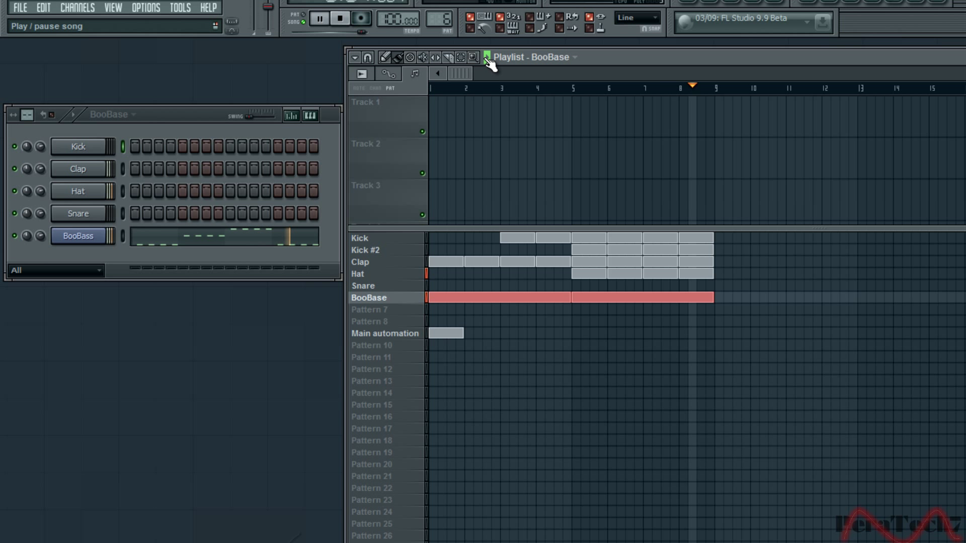
# Step: Pause playback and raise the tempo slightly to 100.052 BPM
pyautogui.press('space')
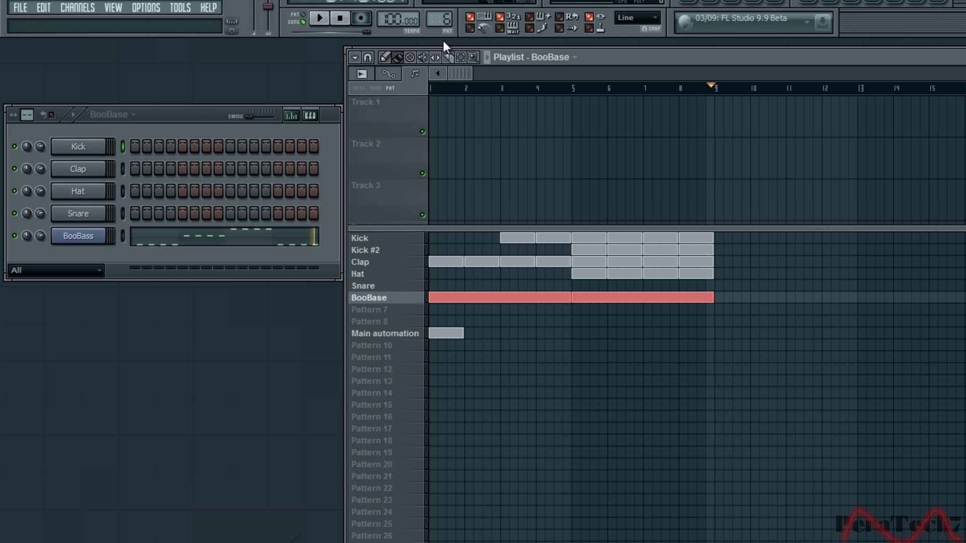
pyautogui.moveTo(410, 20); pyautogui.dragTo(416, 48)
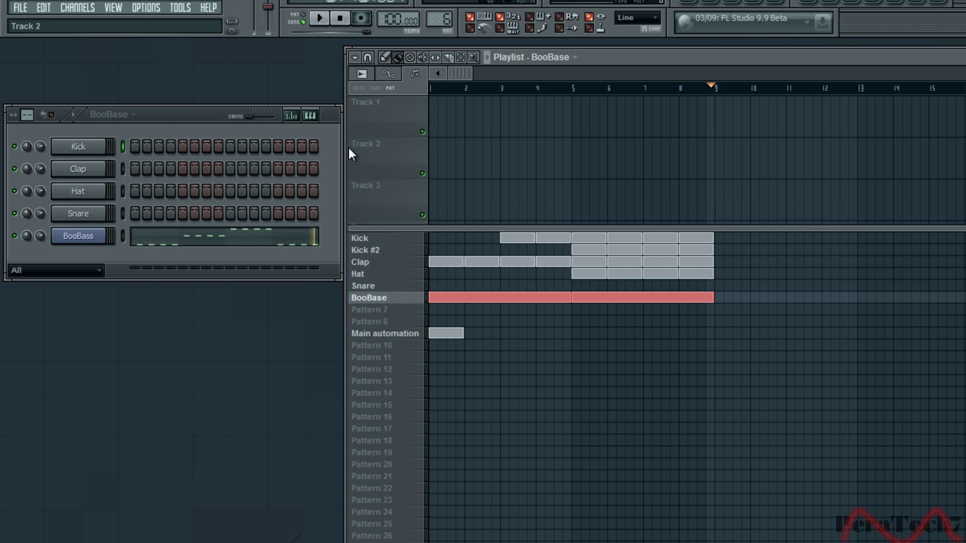